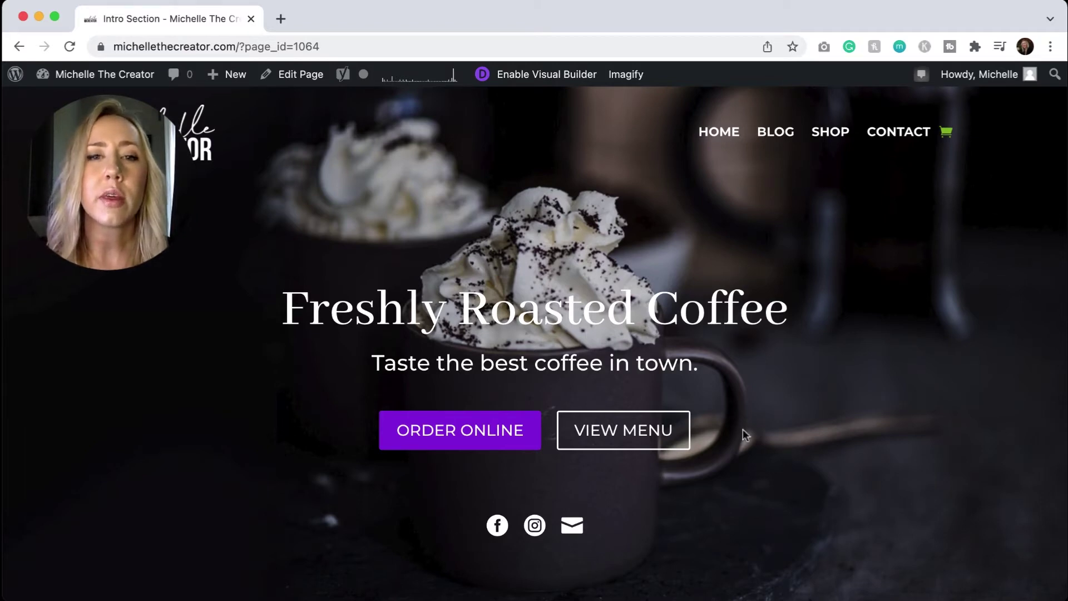
Step: Enable the Visual Builder, delete the social-icons row, and add a one-column row
left_click(534, 74)
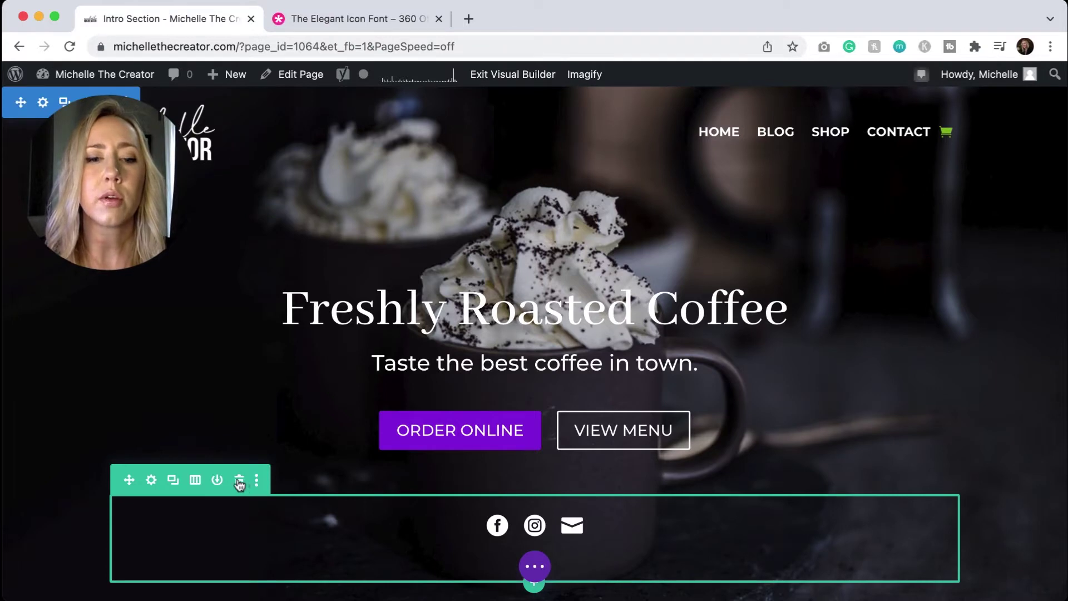
left_click(240, 484)
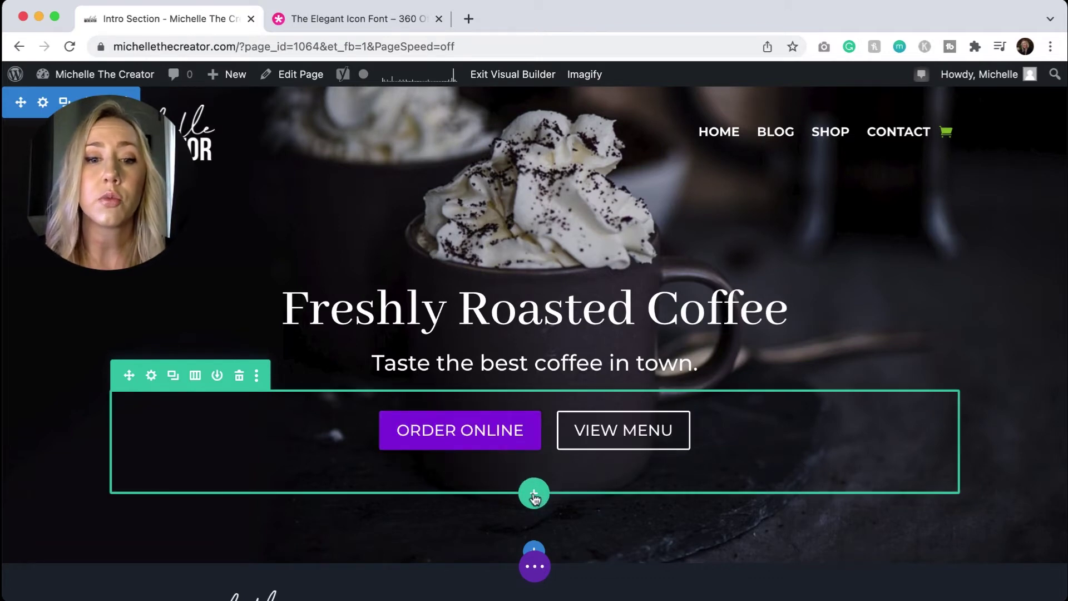
left_click(534, 494)
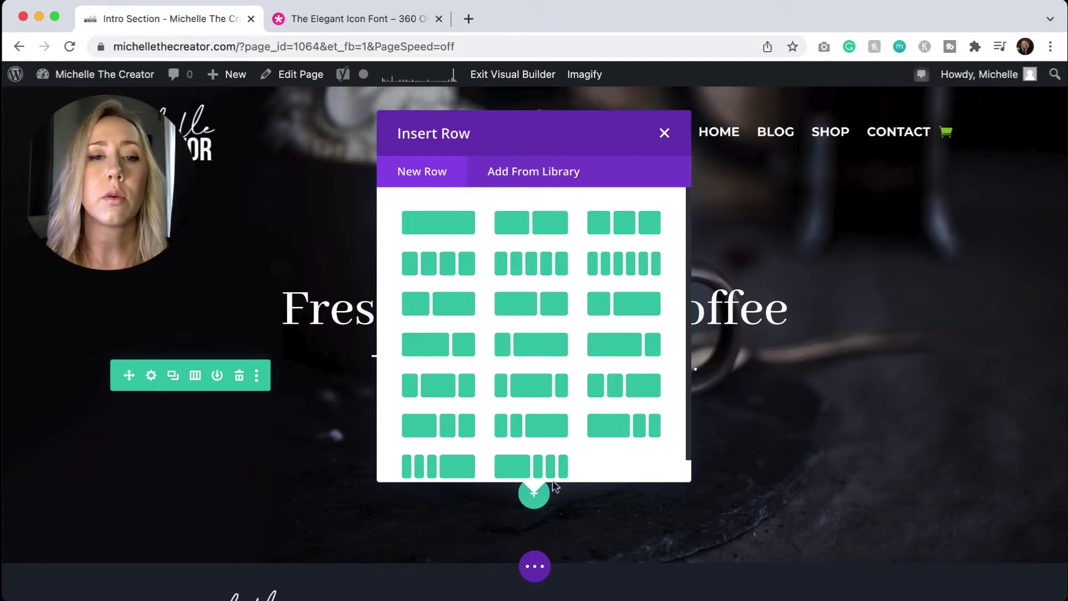
left_click(429, 220)
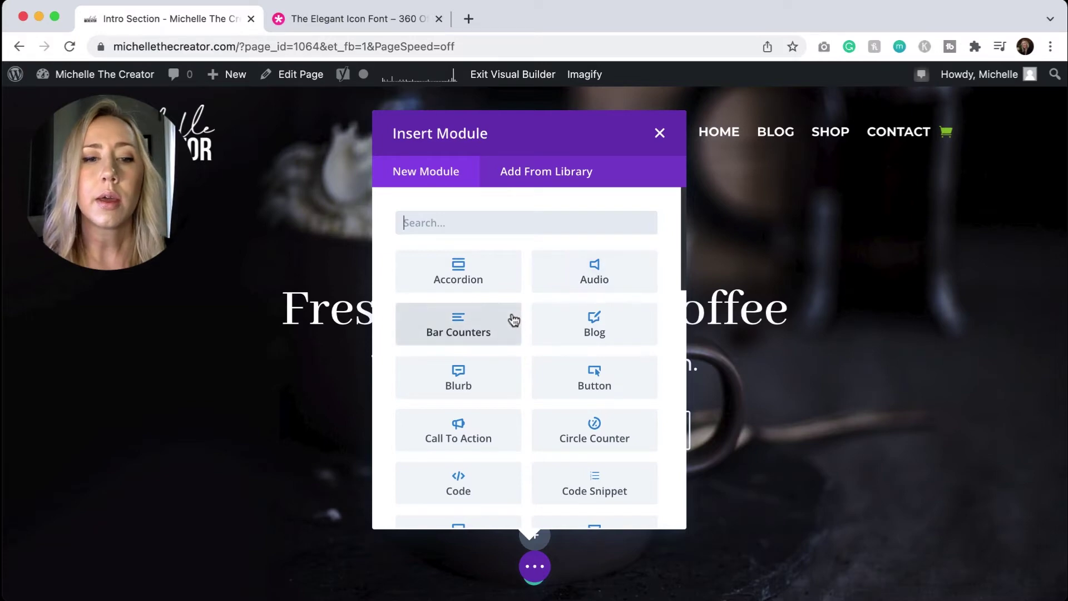
Step: Insert a Text module into the new row and bring up the Elegant icon font page
type("t")
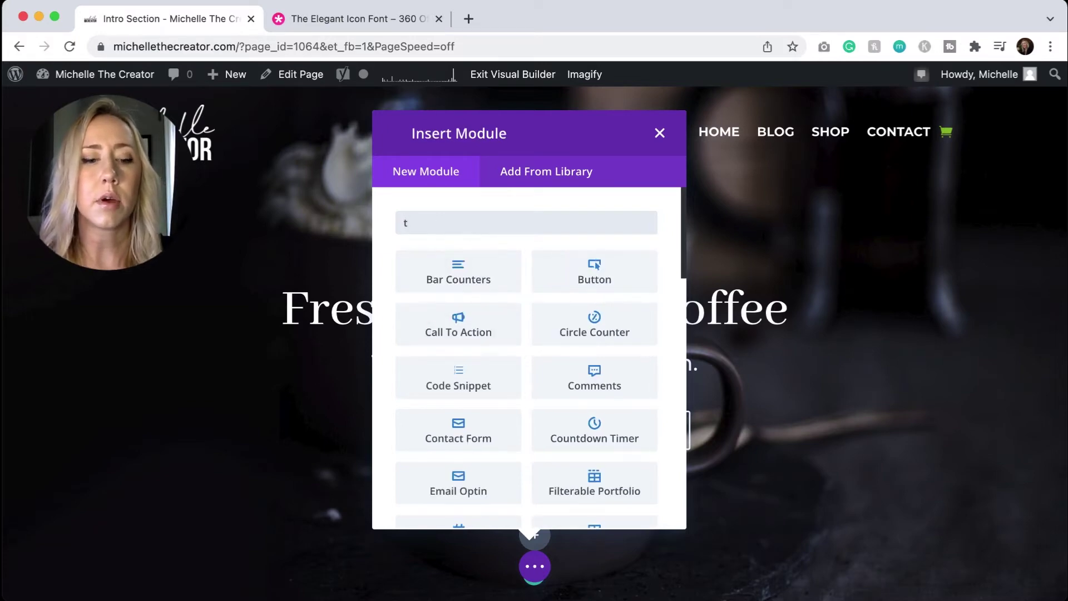
type("e")
key("Return")
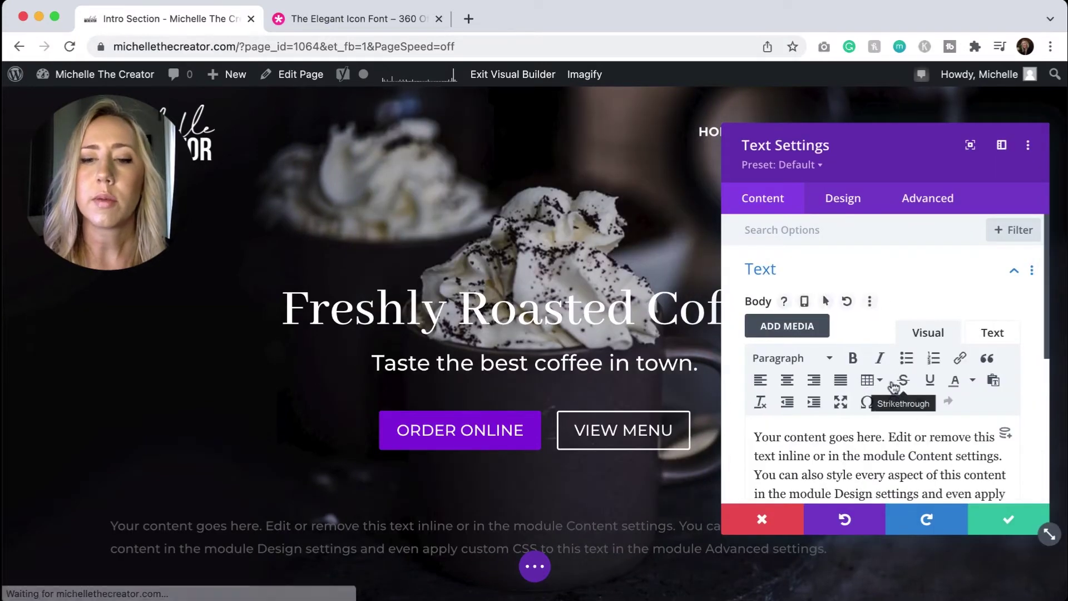
scroll(895, 436, "down", 2)
scroll(895, 436, "down", 2)
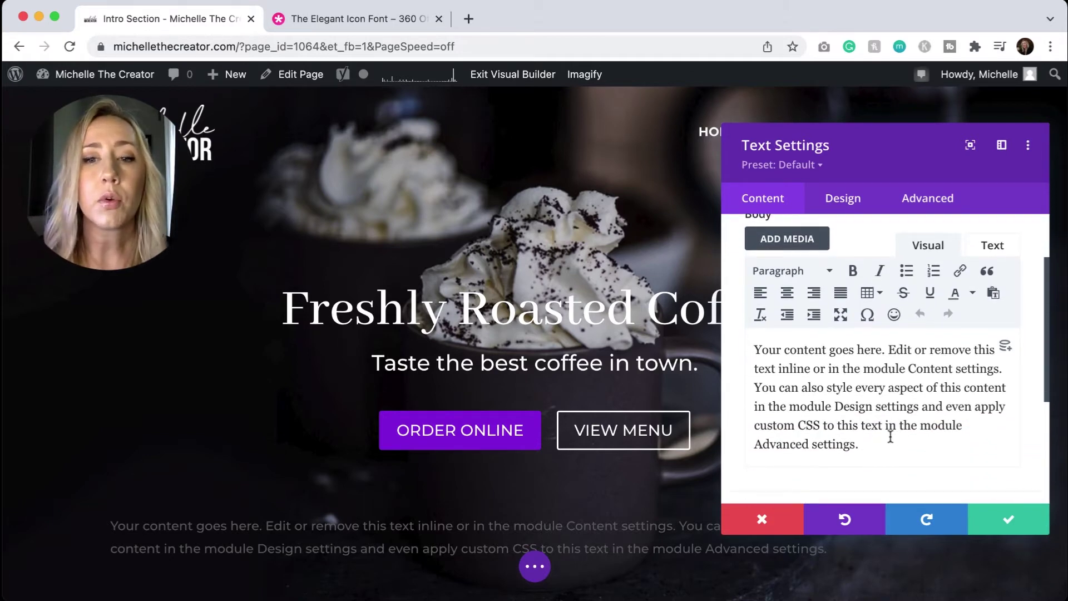
left_click(349, 21)
Step: Find the Facebook (&#xe0aa;) and Instagram (&#xe0b1;) icon codes, then return to the builder tab
scroll(584, 216, "up", 5)
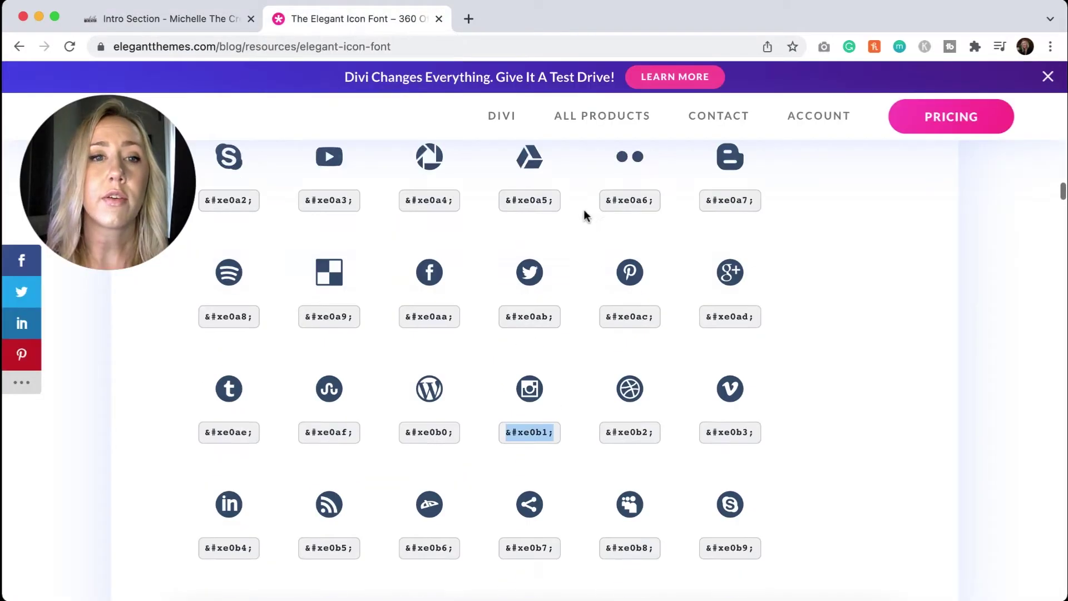
scroll(585, 216, "up", 10)
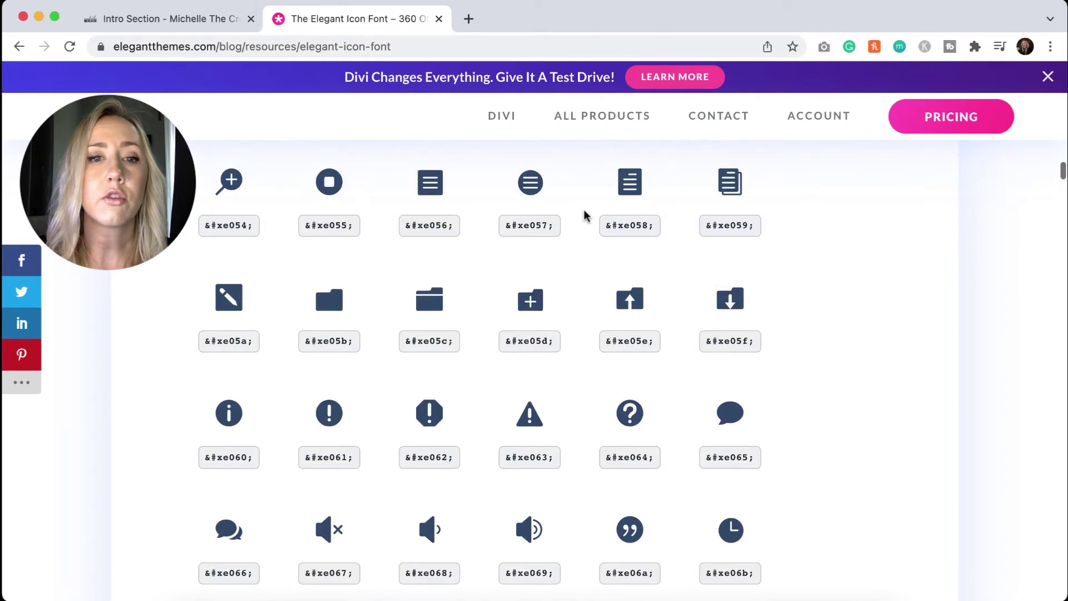
scroll(584, 215, "up", 7)
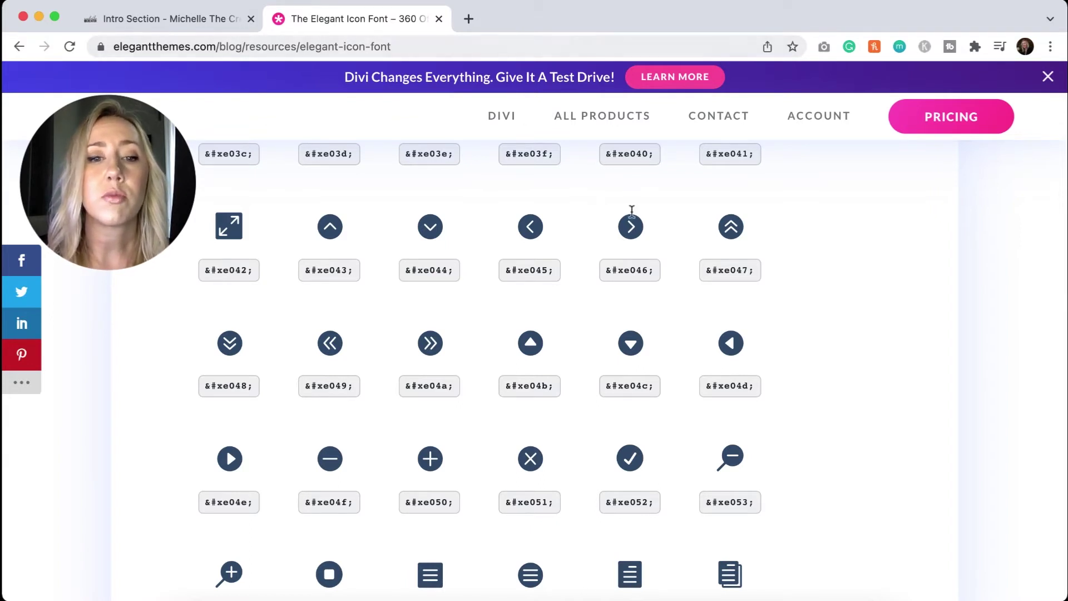
scroll(644, 265, "down", 4)
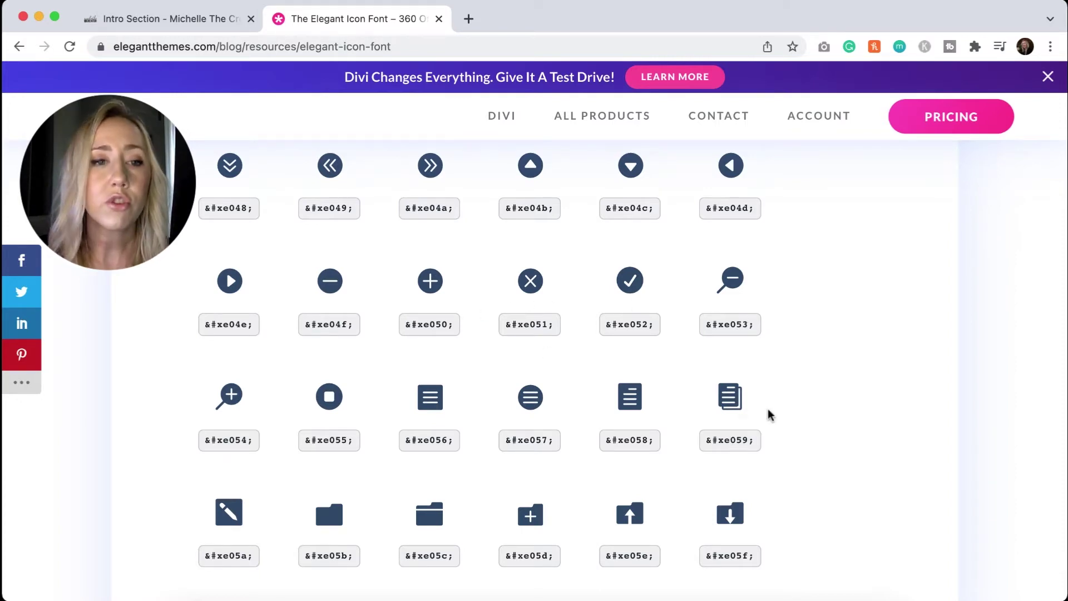
scroll(768, 412, "down", 20)
scroll(741, 371, "down", 5)
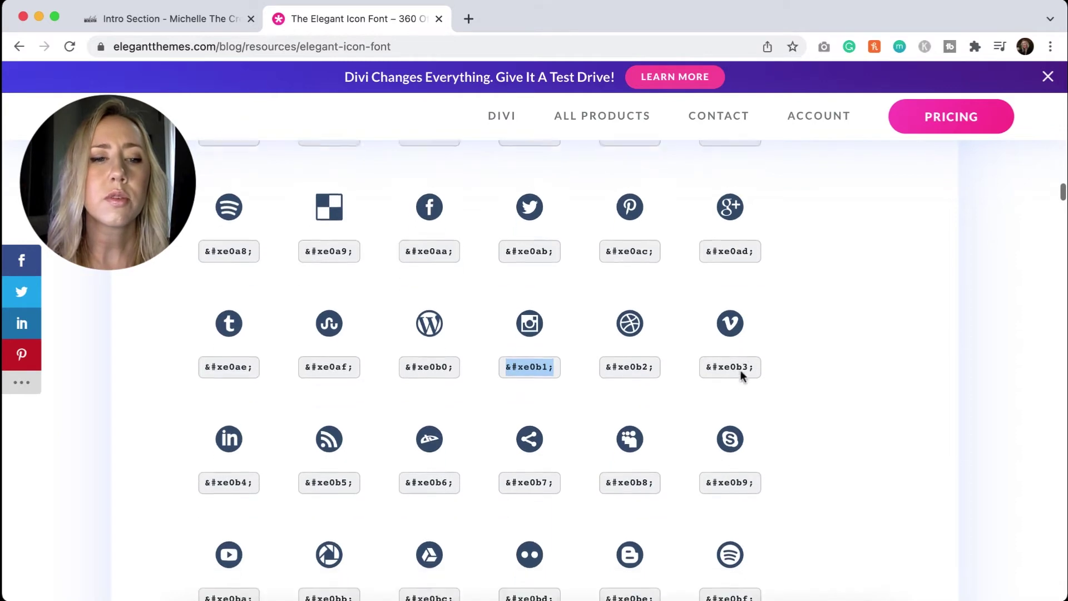
scroll(739, 371, "up", 4)
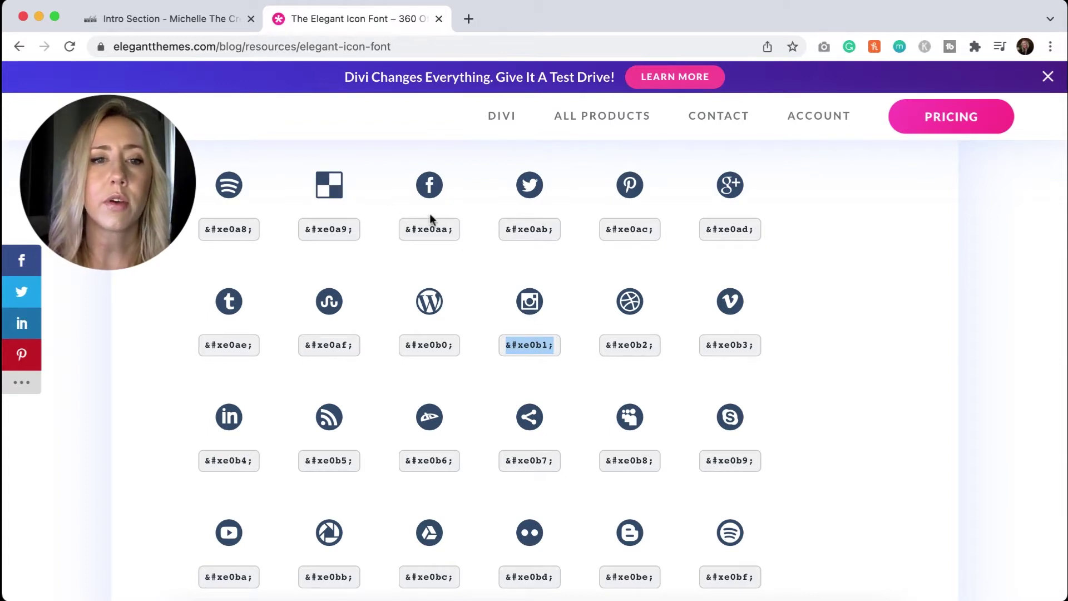
left_click(512, 349)
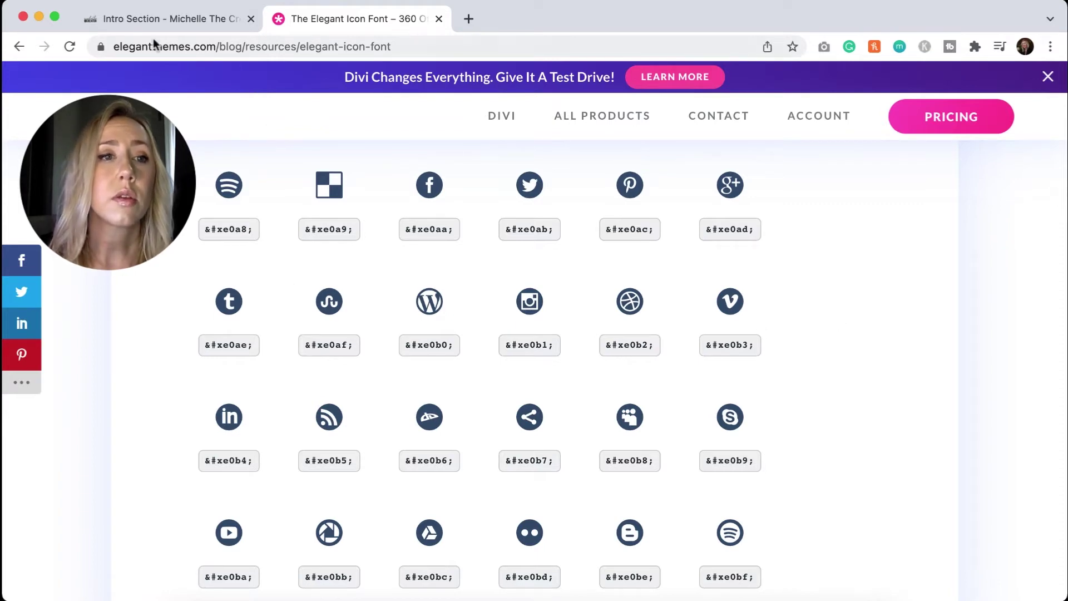
left_click(164, 20)
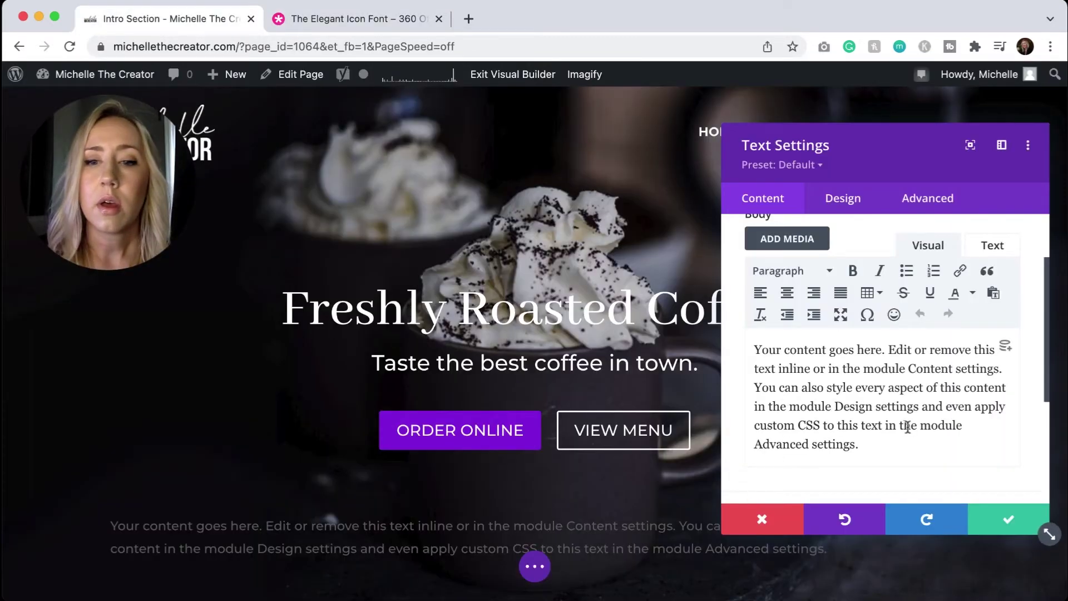
Step: Replace the placeholder paragraph with an et-pb-icon span using code &#xe0aa; in the Text editor
left_click_drag(867, 448, 709, 347)
key("BackSpace")
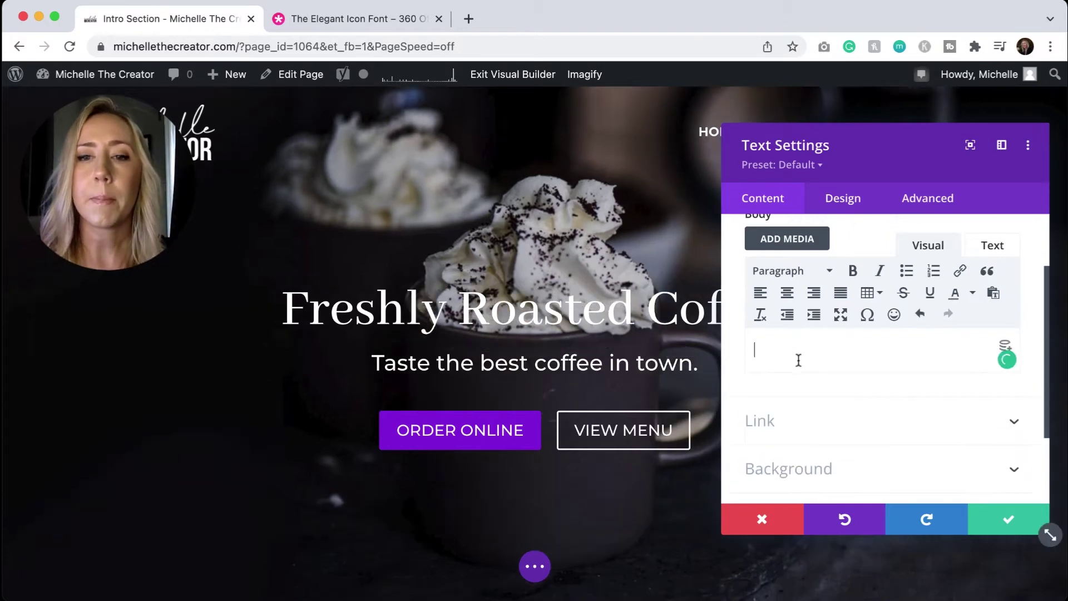
left_click(996, 249)
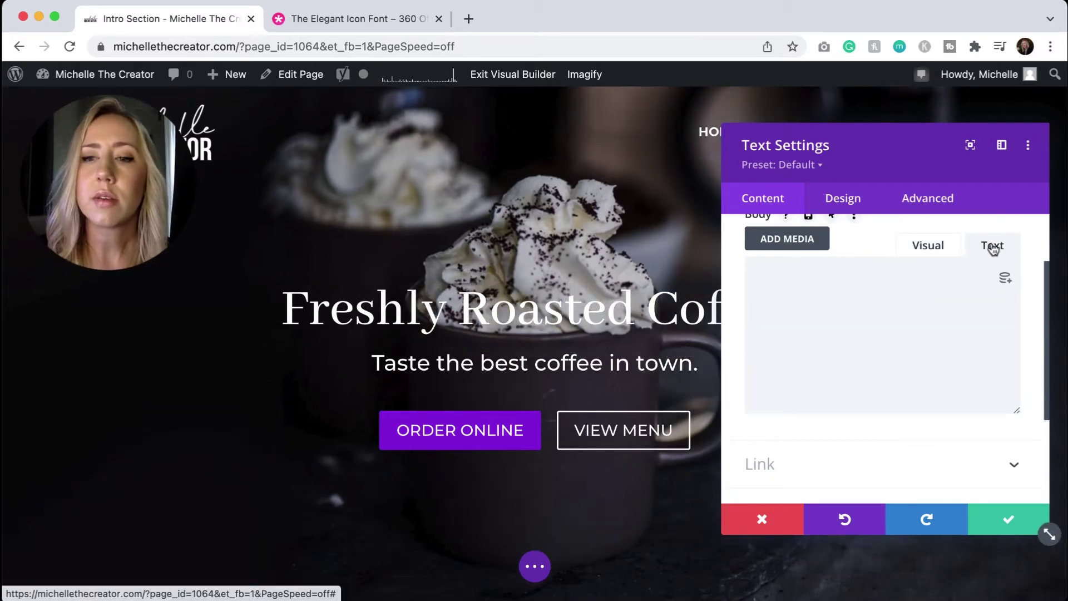
left_click(796, 285)
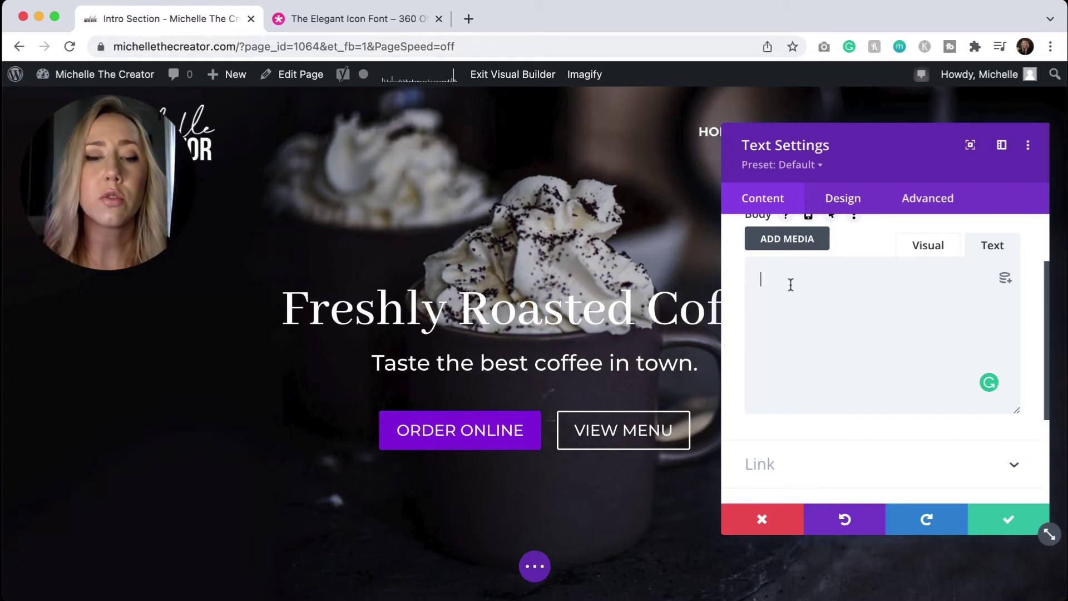
type("<span class=\"et-pb-icon\" style=\"font-size: 4vh;\">&#xe0aa;</span>")
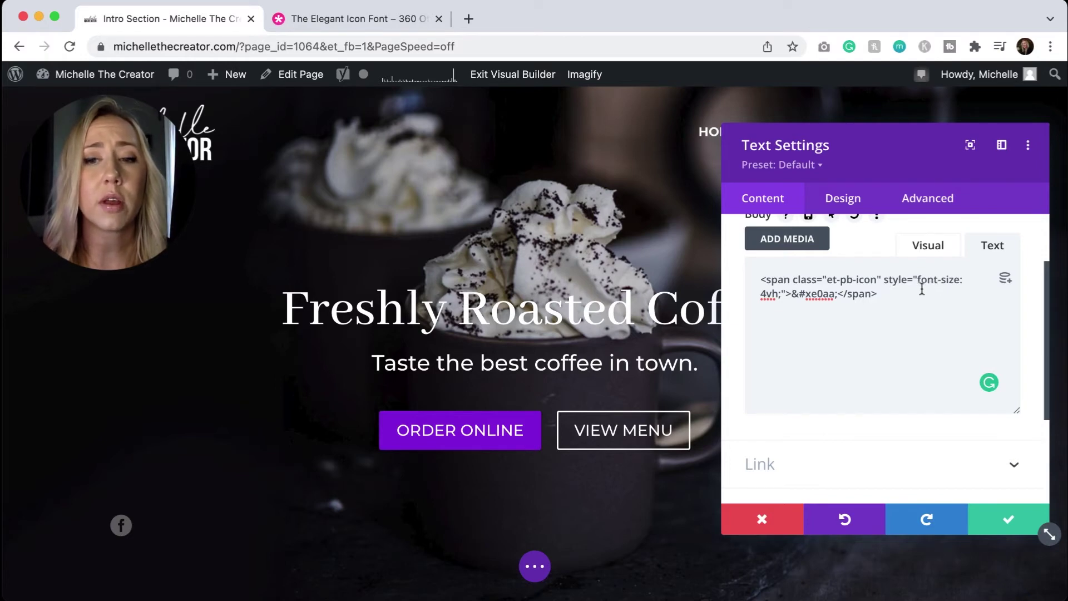
left_click_drag(835, 294, 792, 297)
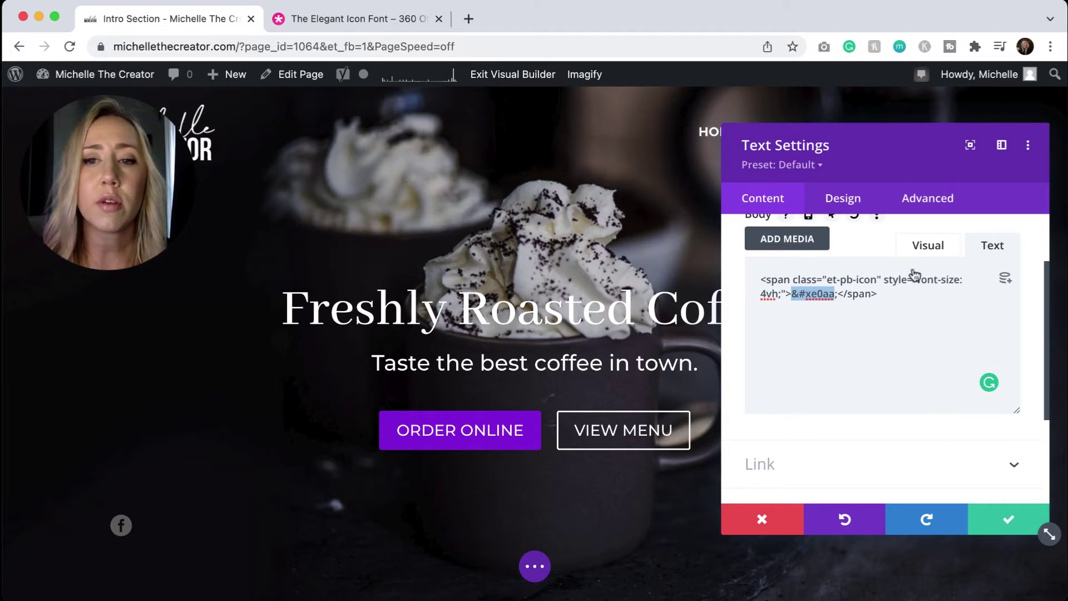
left_click(854, 207)
Step: Try a larger text size for the icon, then clear it back to default
left_click(837, 276)
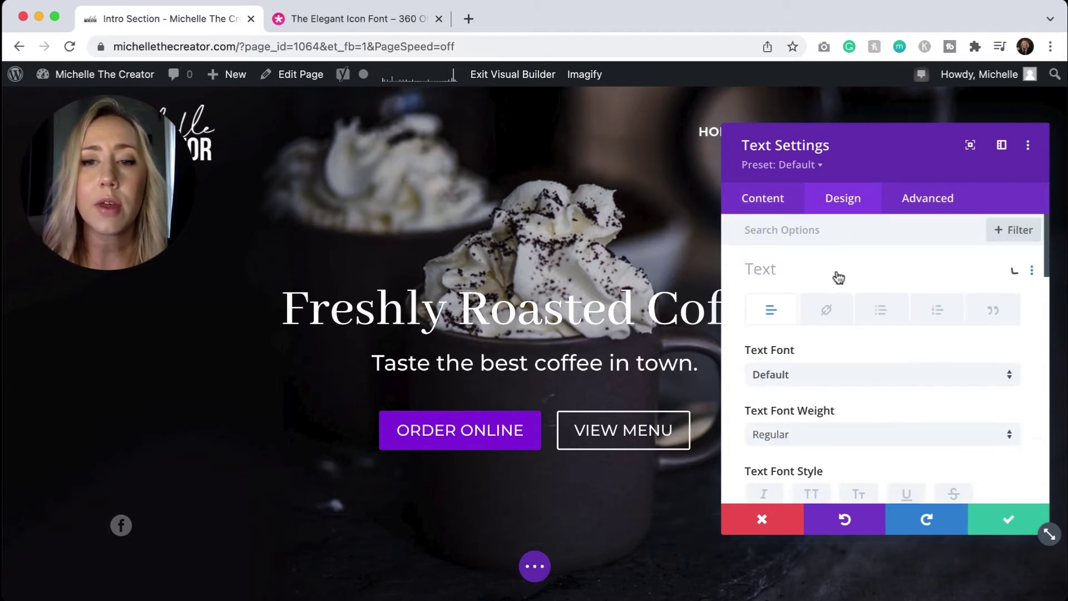
scroll(973, 322, "down", 5)
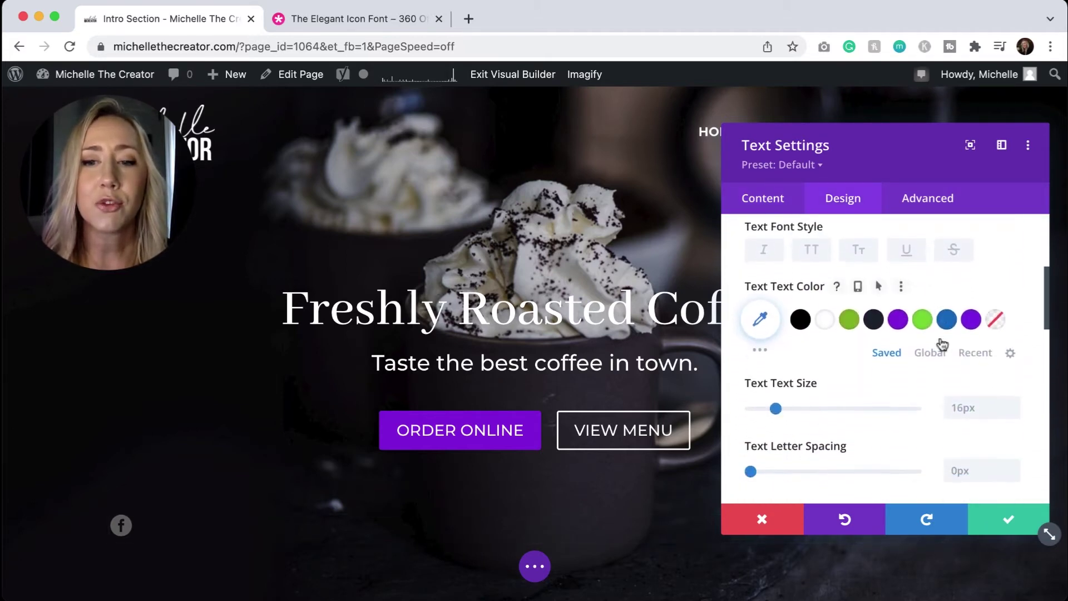
left_click_drag(777, 409, 819, 409)
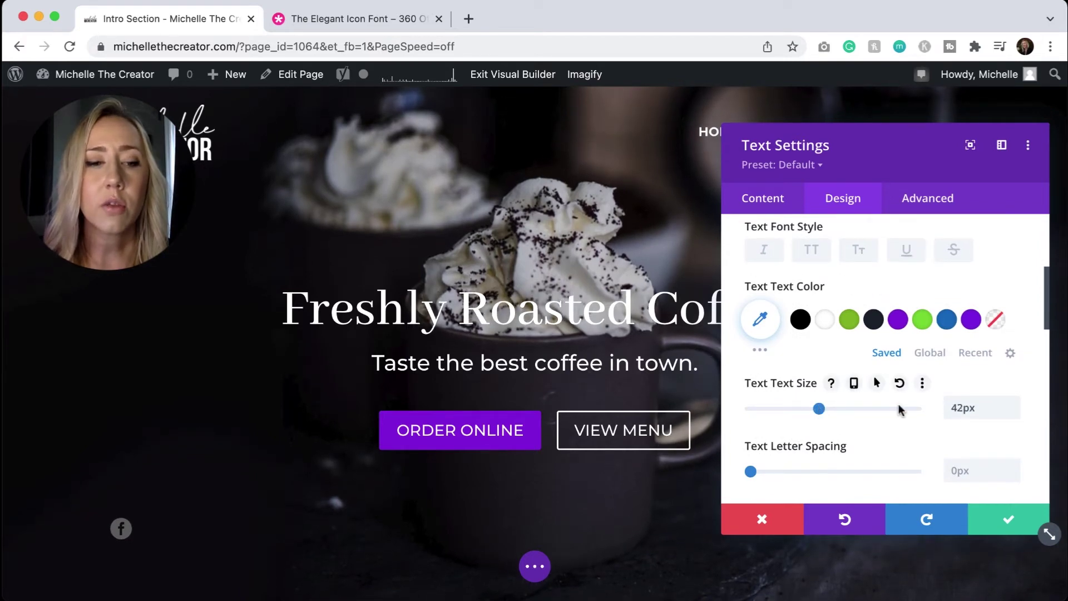
double_click(983, 408)
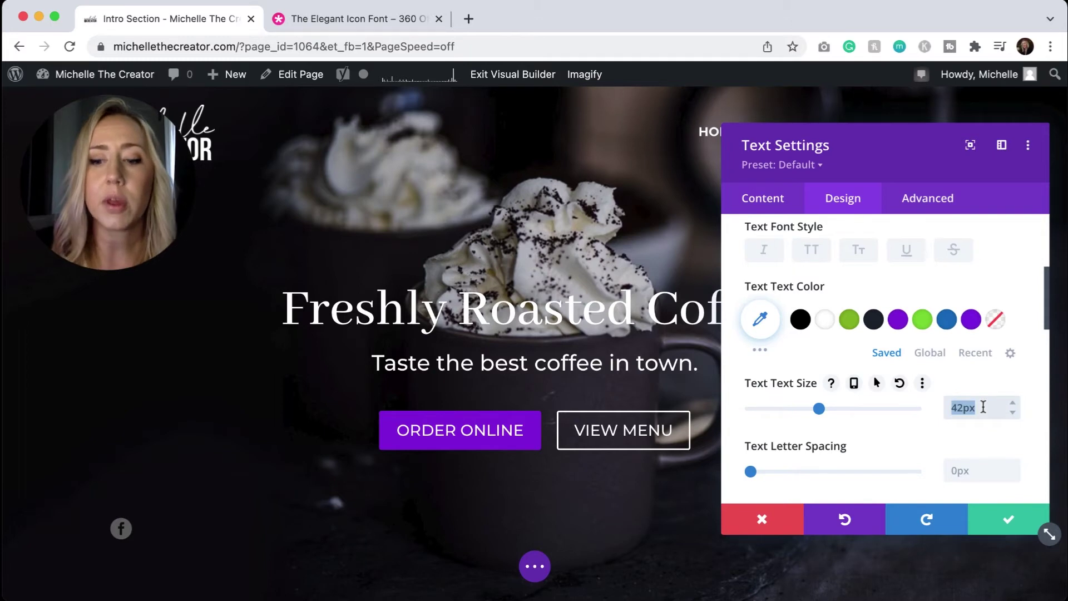
key("BackSpace")
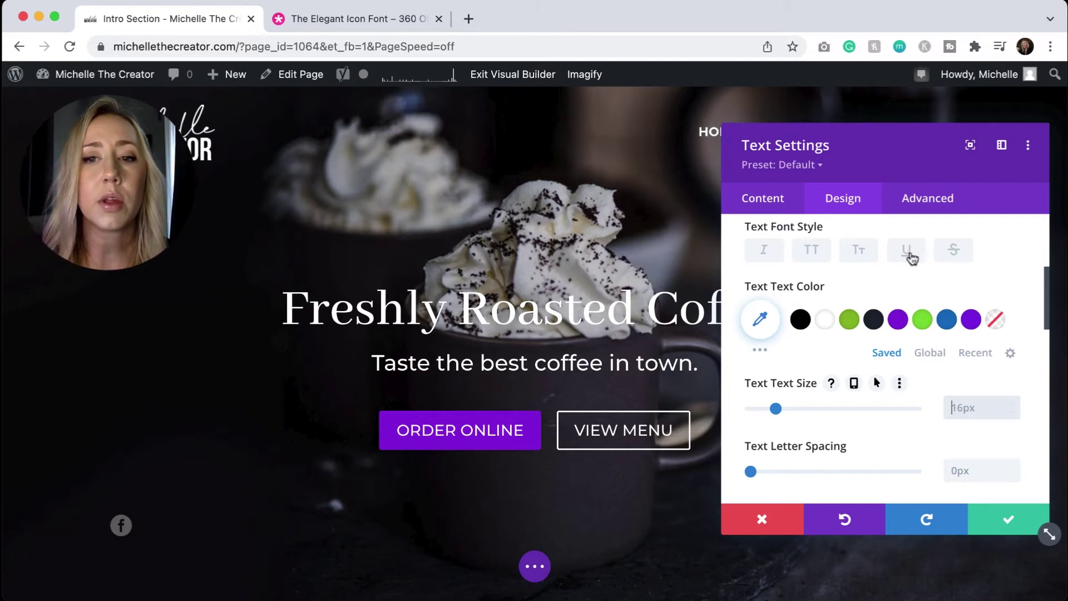
Step: Replace the module's icon span code with the copied icon snippet
left_click(789, 208)
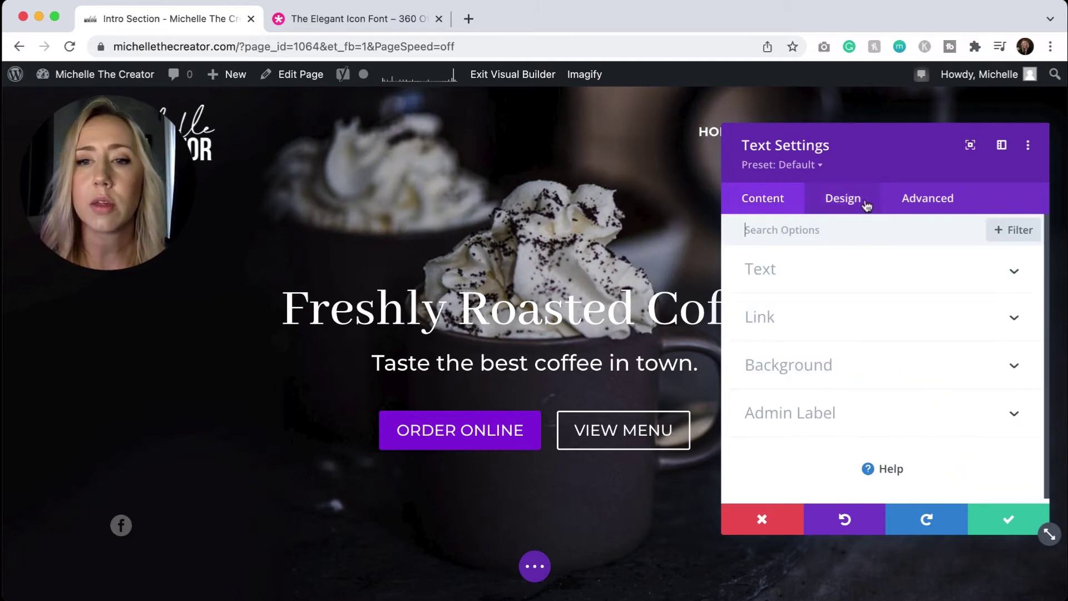
left_click(849, 268)
left_click_drag(918, 368, 782, 385)
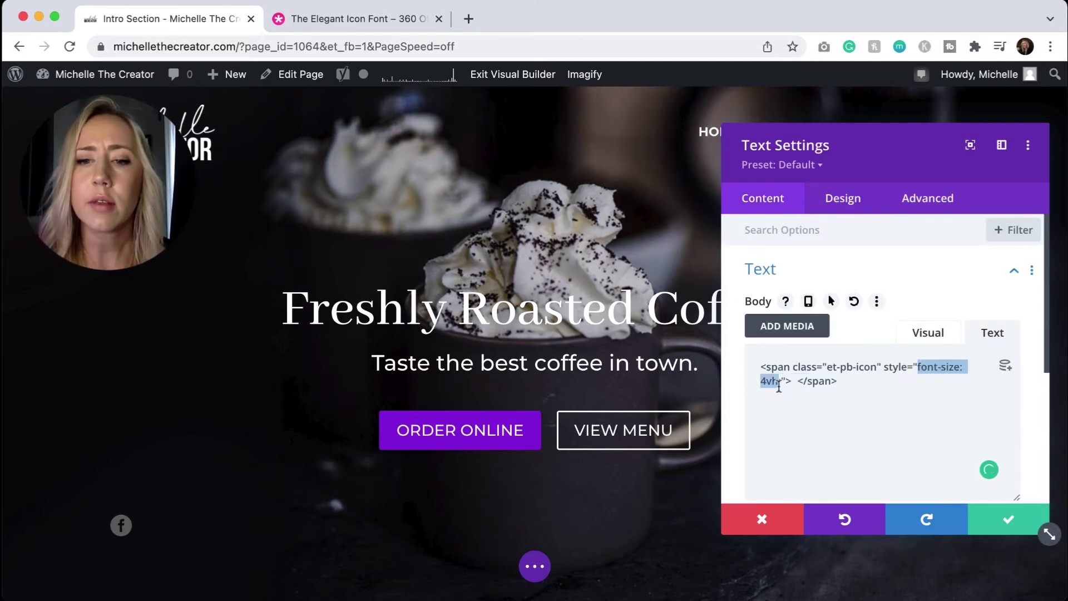
key("BackSpace")
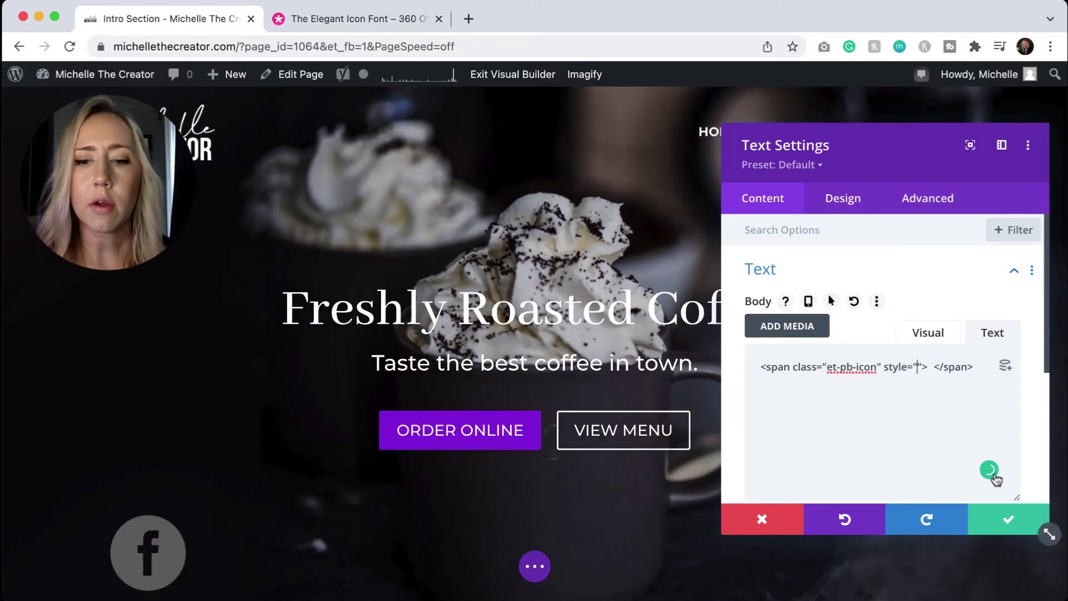
left_click(845, 519)
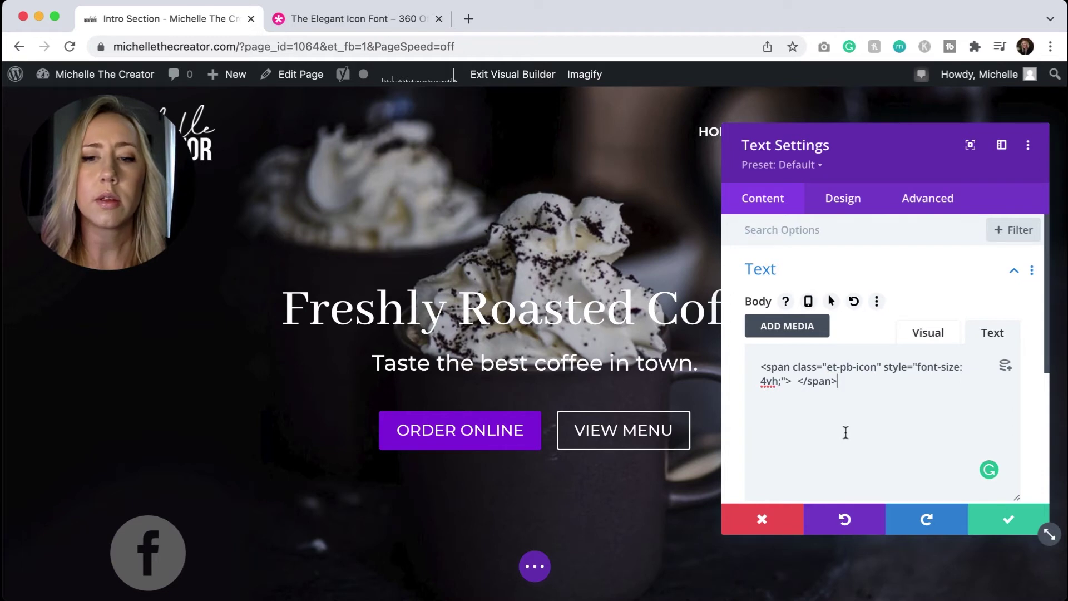
left_click_drag(854, 429, 621, 336)
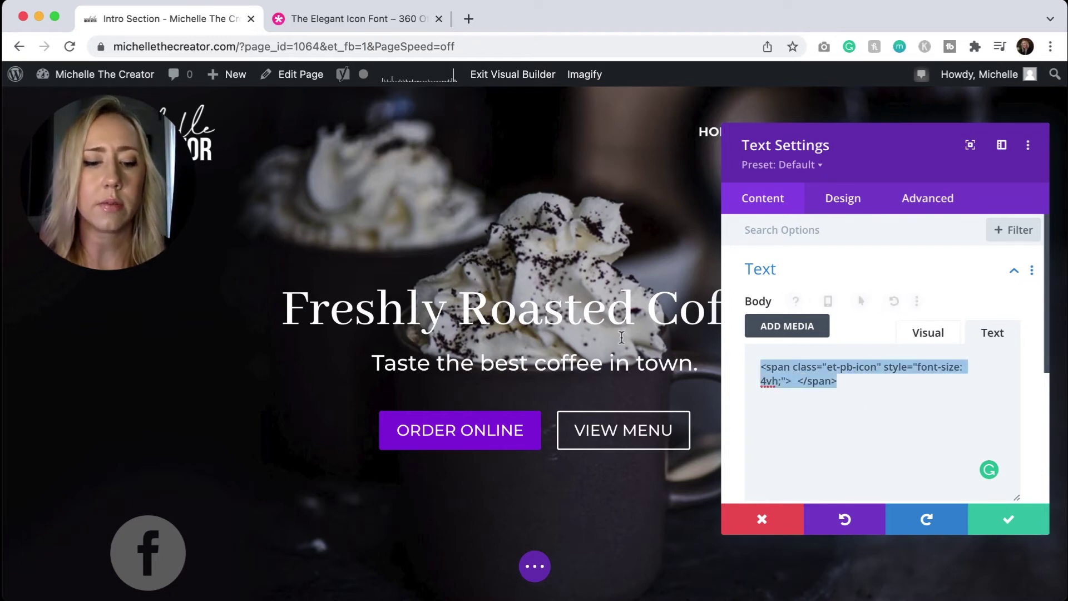
type("<span class=\"et-pb-icon\" style=\"font-size: 4vh;\">&#xe0a1;</span>")
Step: Set the Facebook icon's text colour to white (#ffffff) and save the module
left_click(844, 200)
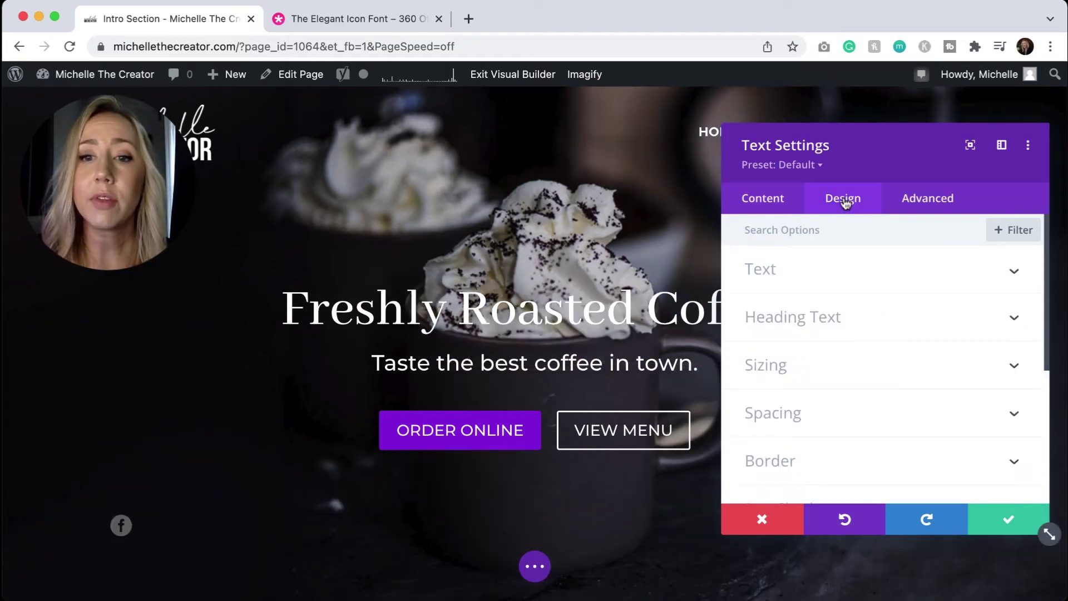
left_click(832, 271)
scroll(882, 299, "down", 3)
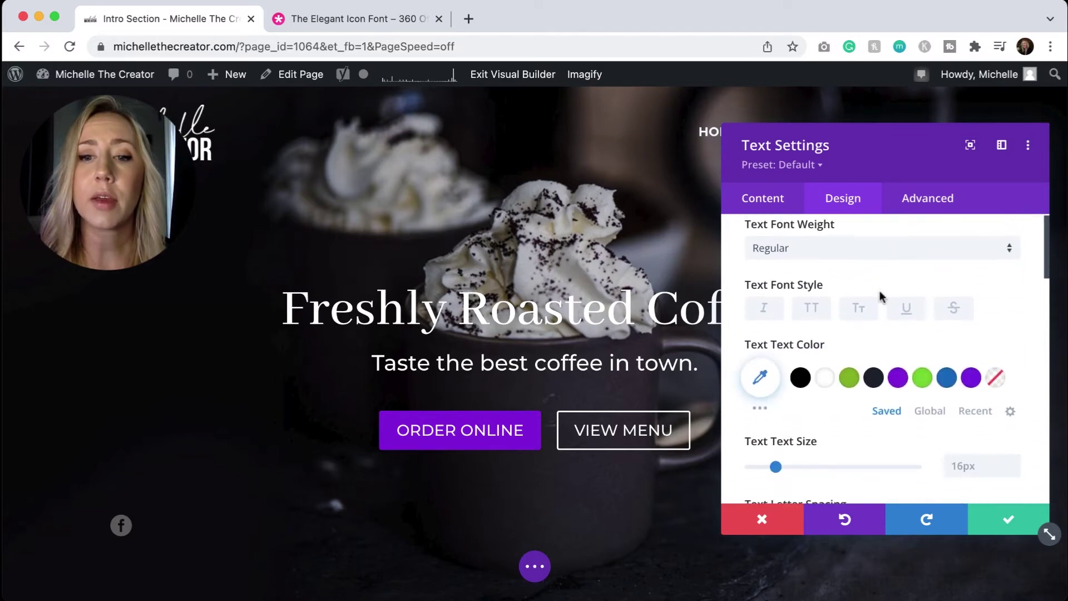
left_click(824, 379)
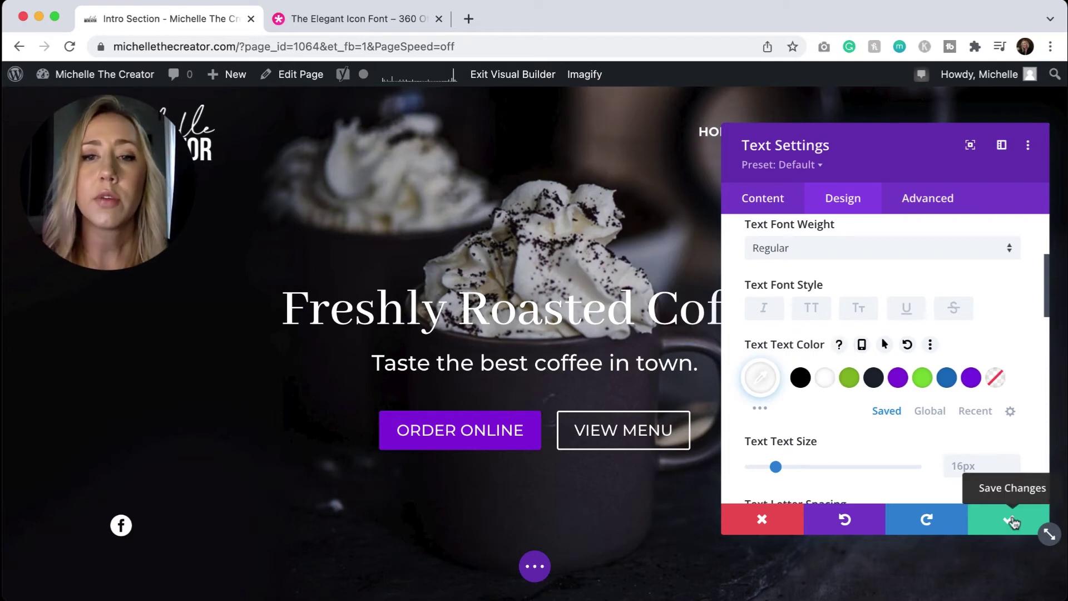
left_click(1013, 522)
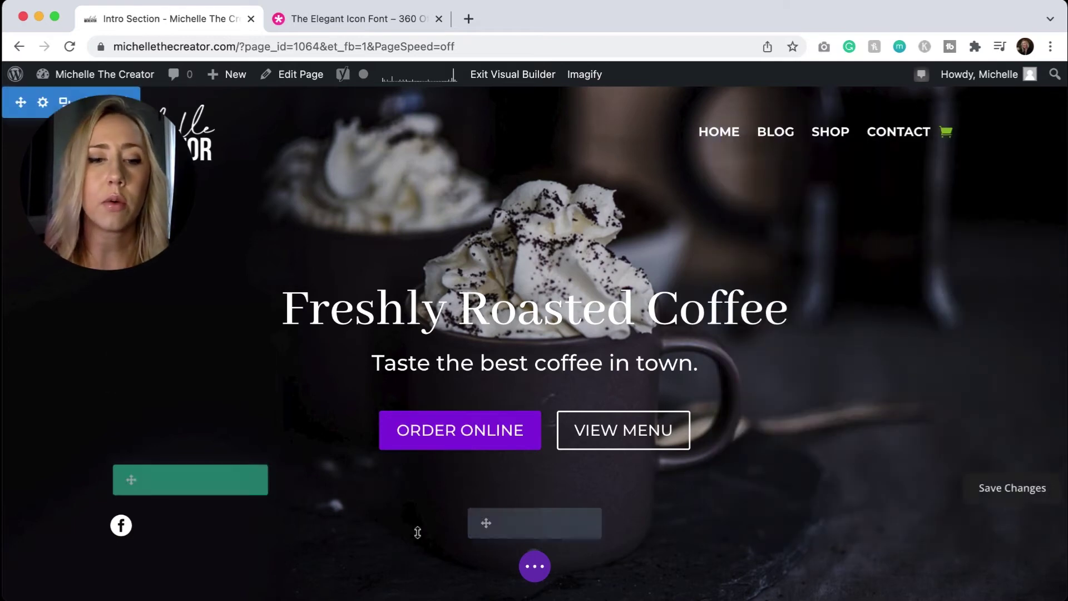
Step: Add a Text module below Facebook holding the white Instagram icon span, and save it
scroll(534, 518, "down", 4)
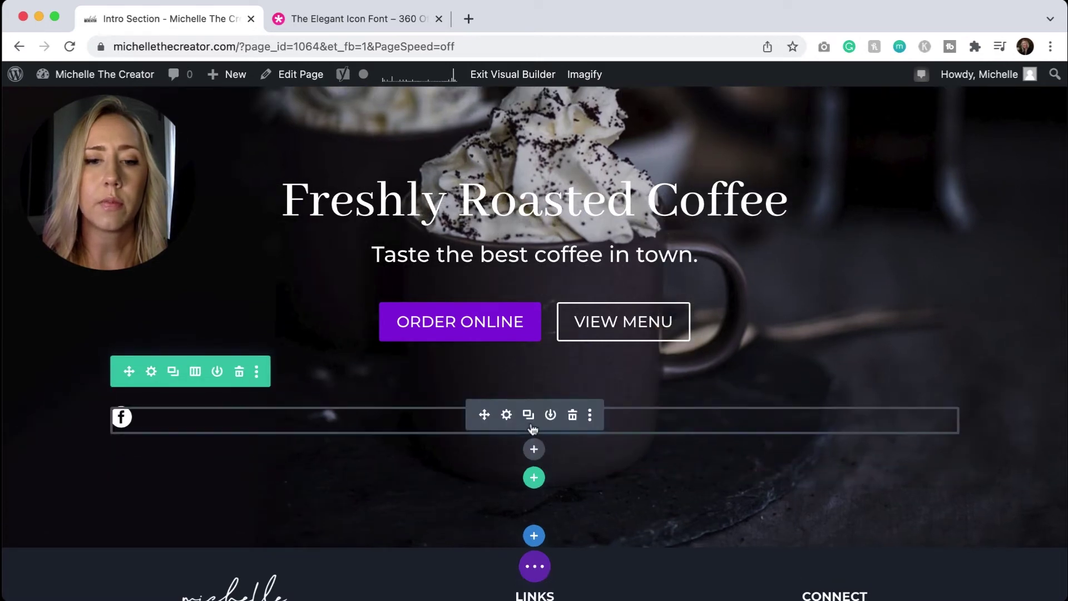
left_click(534, 449)
type("te")
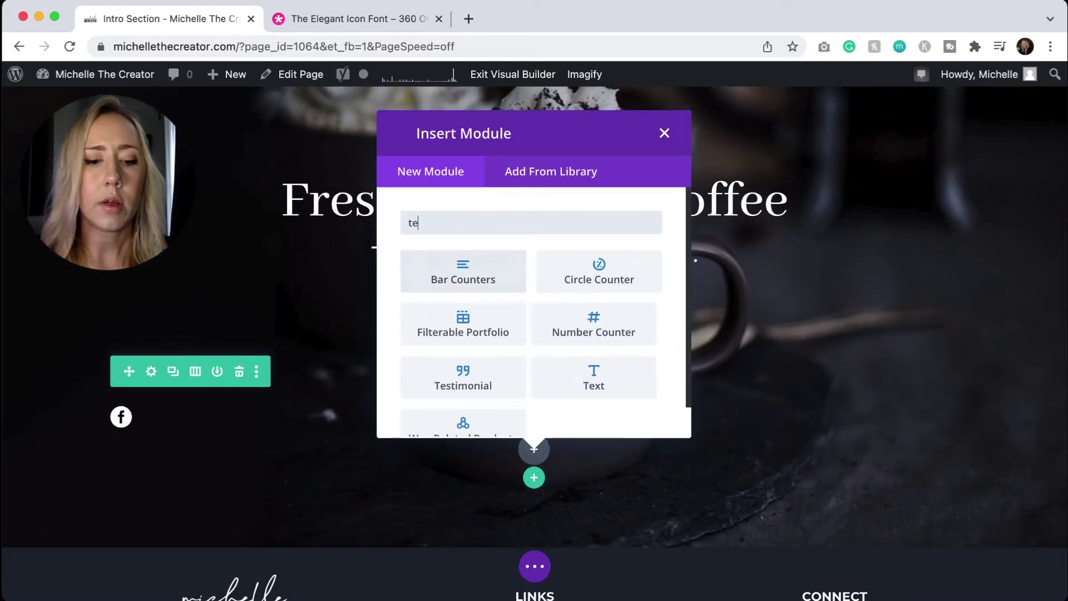
type("xt")
left_click(464, 273)
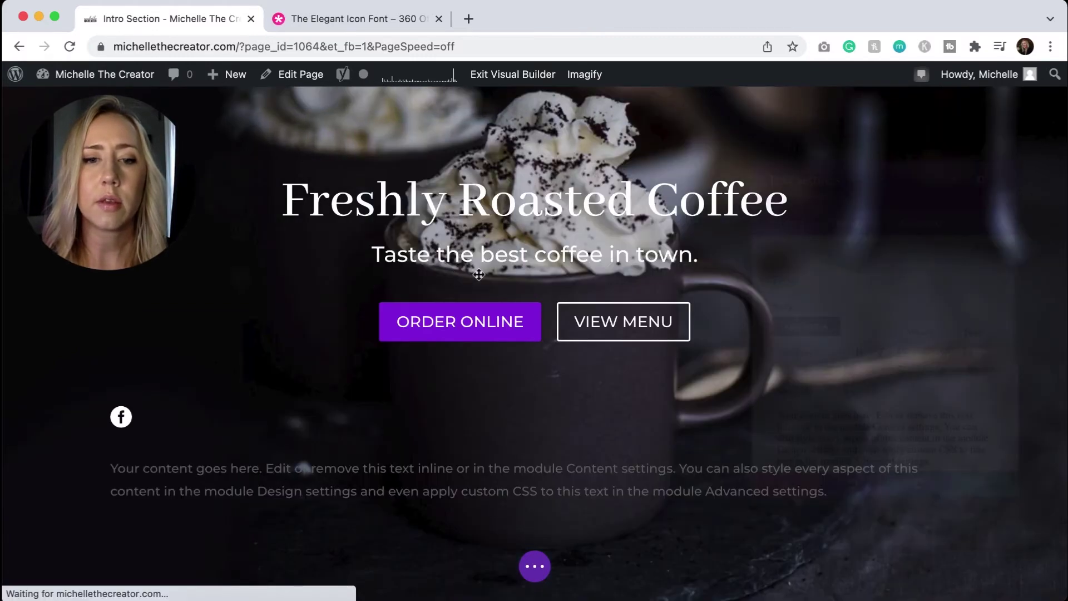
key("ctrl+a")
key("BackSpace")
left_click(992, 333)
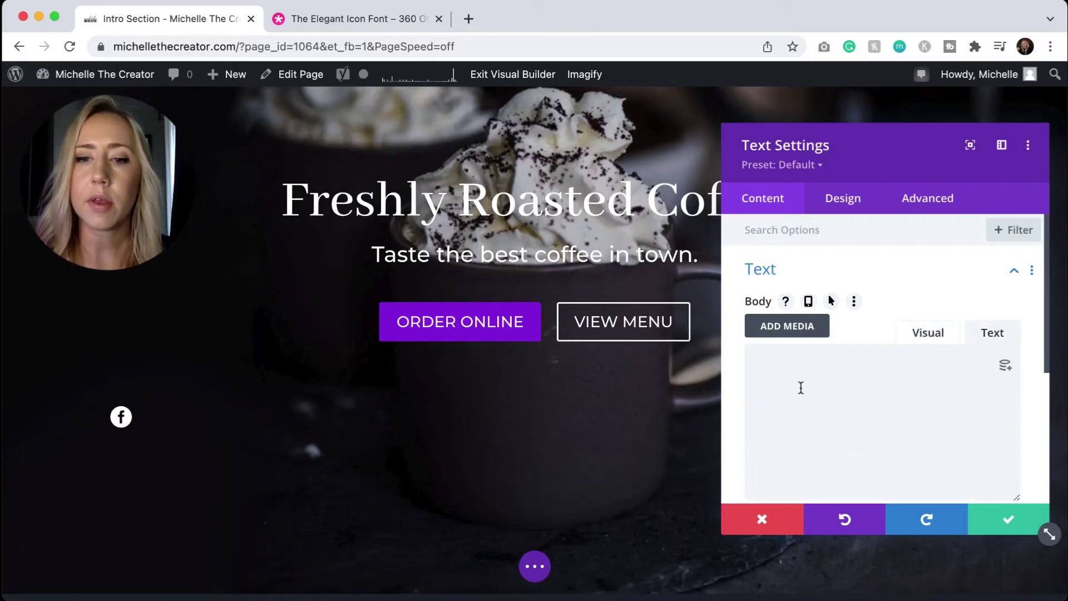
left_click(802, 388)
type("<span class=\"et-pb-icon\" style=\"font-size: 4vh;\">&#xe0b1;</span>")
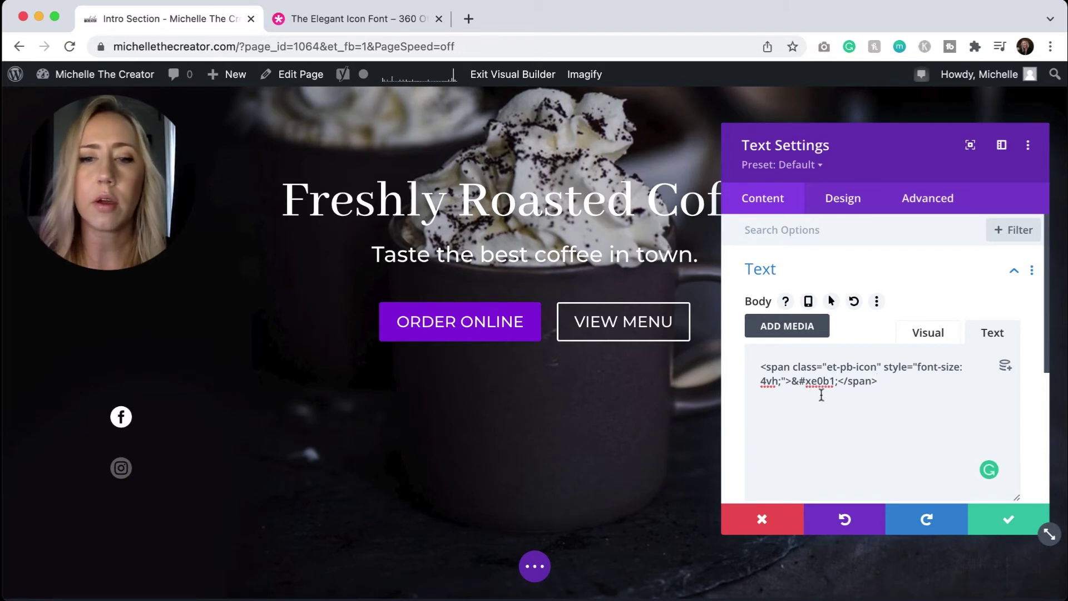
left_click(842, 198)
left_click(830, 276)
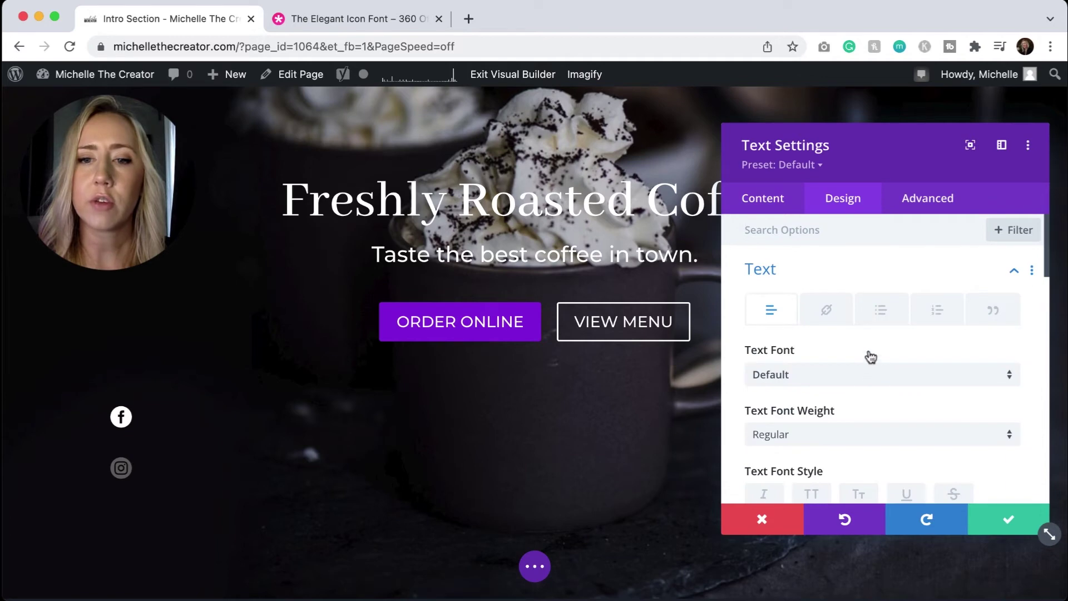
scroll(871, 356, "down", 5)
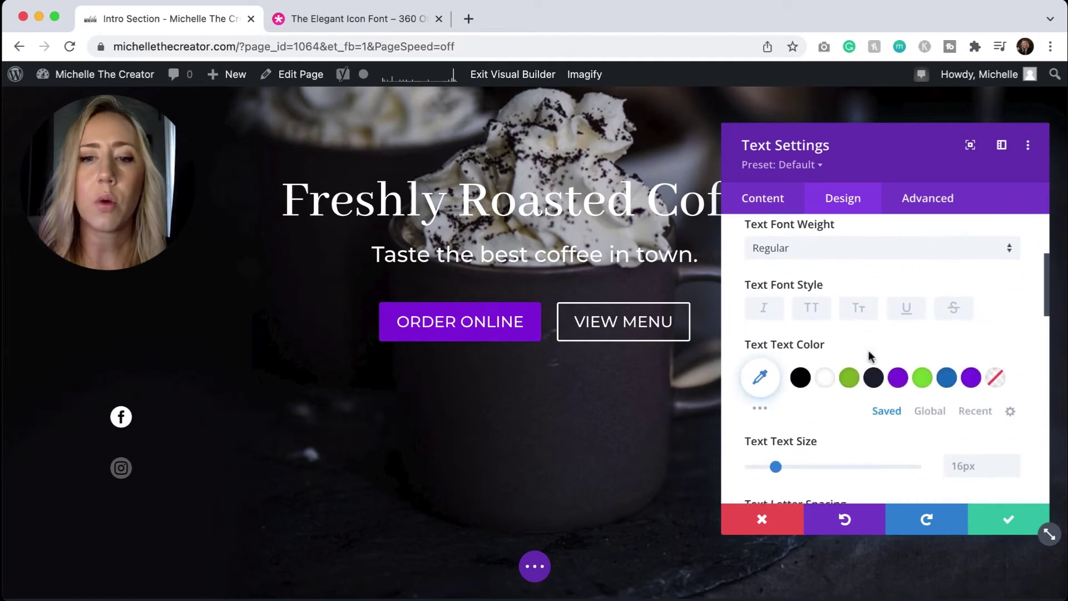
left_click(1008, 517)
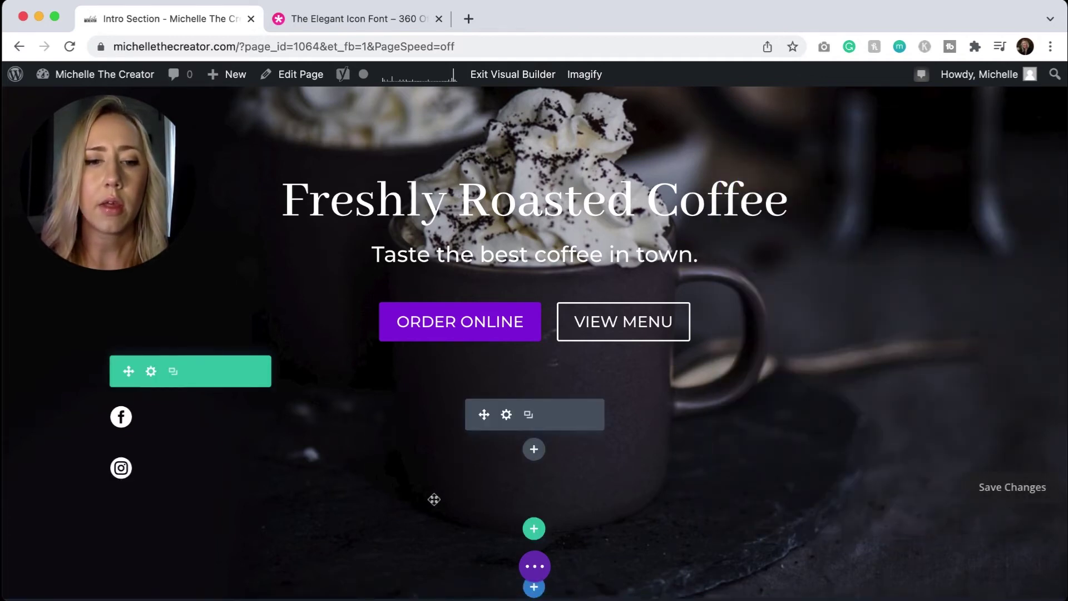
Step: Add a white email icon Text module beneath the Instagram icon and save it
left_click(534, 500)
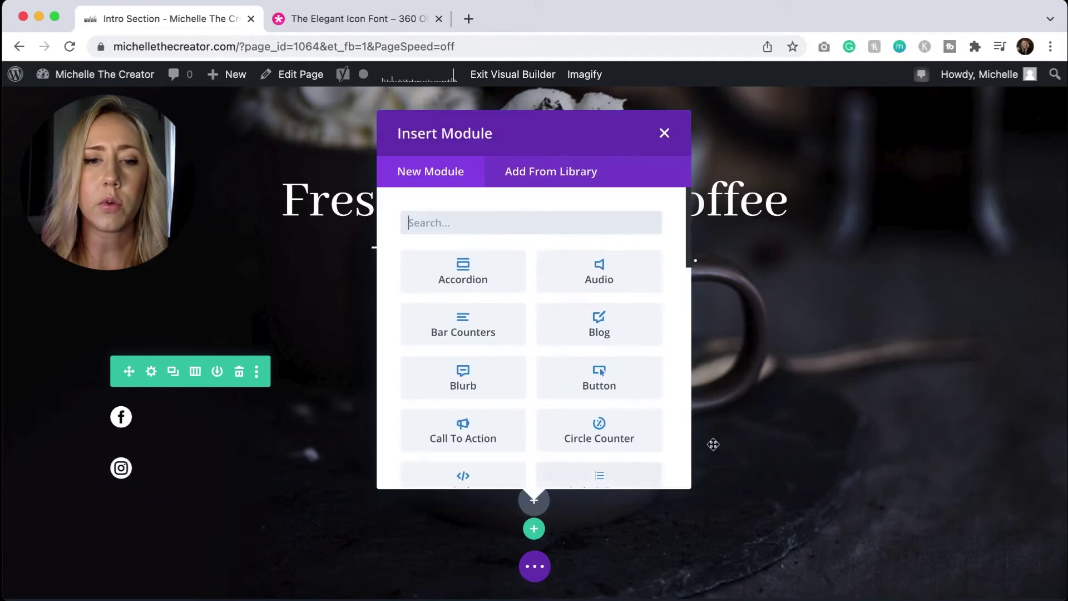
type("text")
left_click(495, 283)
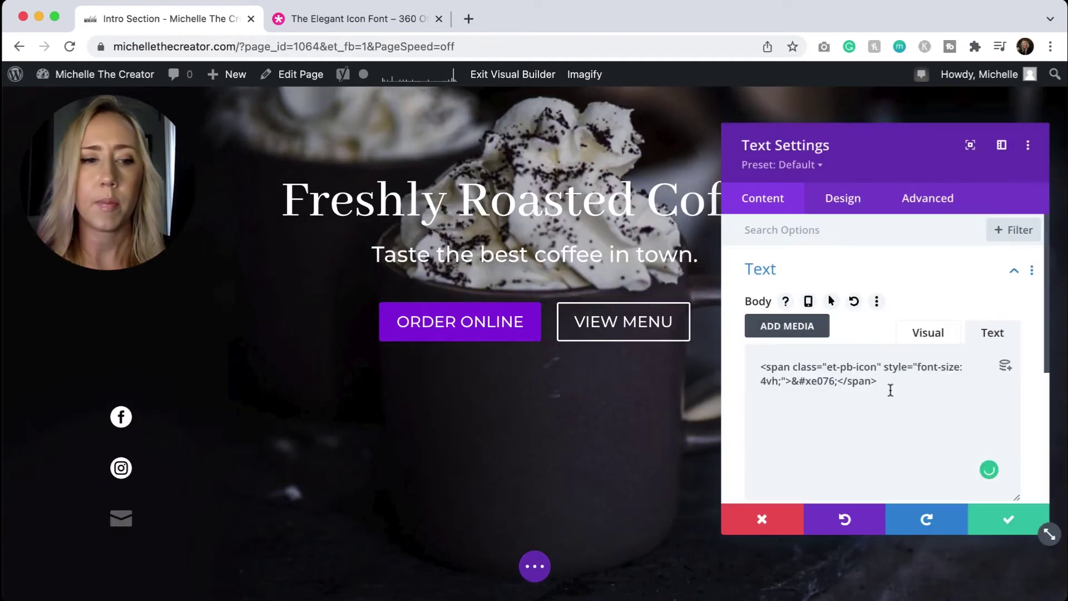
left_click(841, 200)
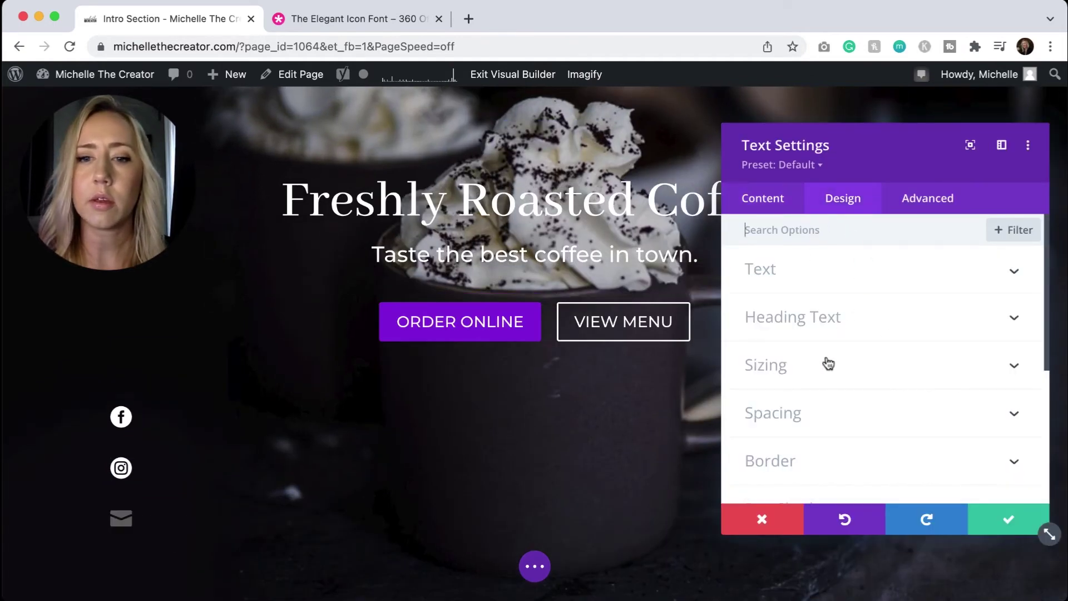
left_click(826, 273)
scroll(860, 421, "down", 4)
left_click(1009, 519)
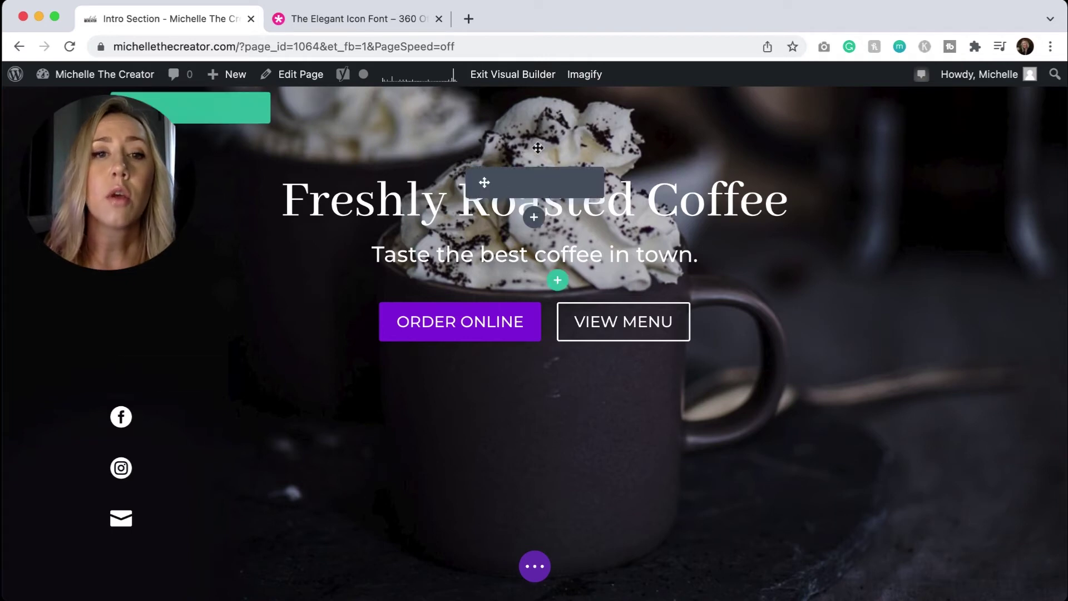
left_click(518, 78)
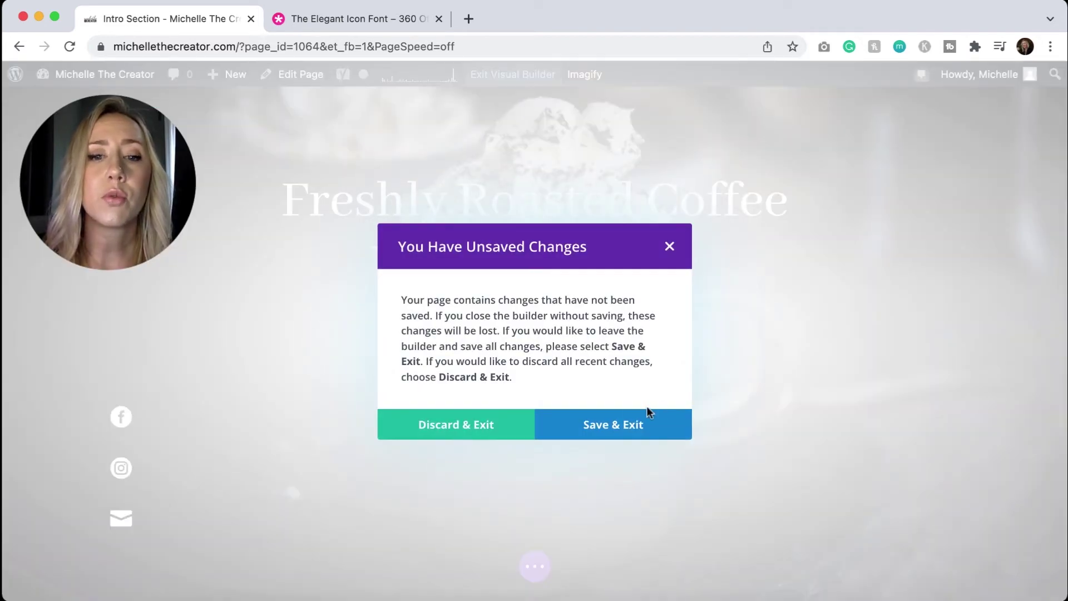
Step: Save & Exit the builder, then inspect the Facebook icon on the live page
left_click(623, 426)
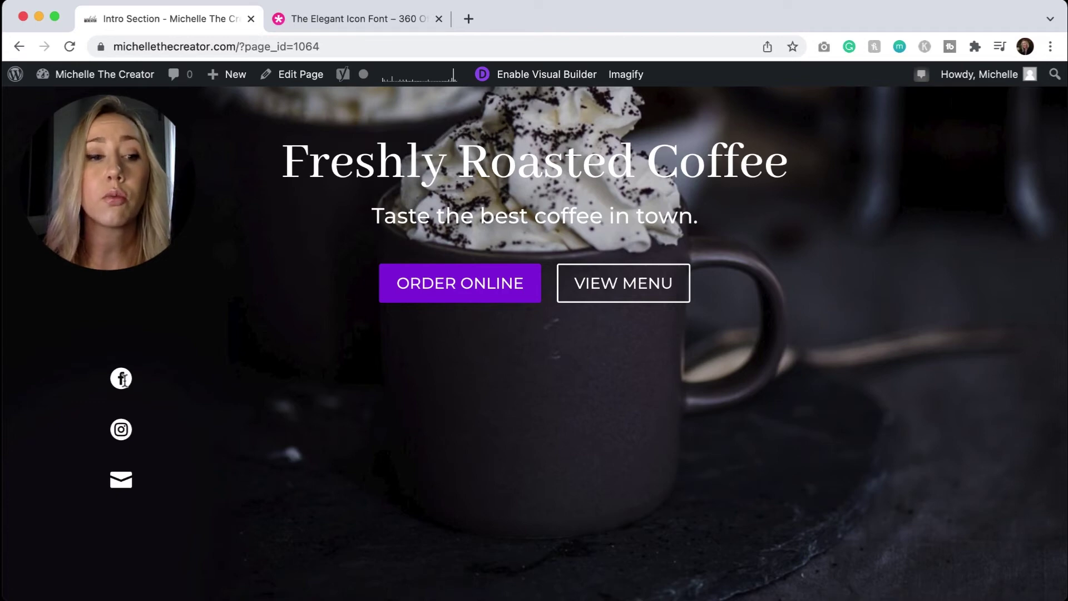
right_click(124, 380)
left_click(212, 368)
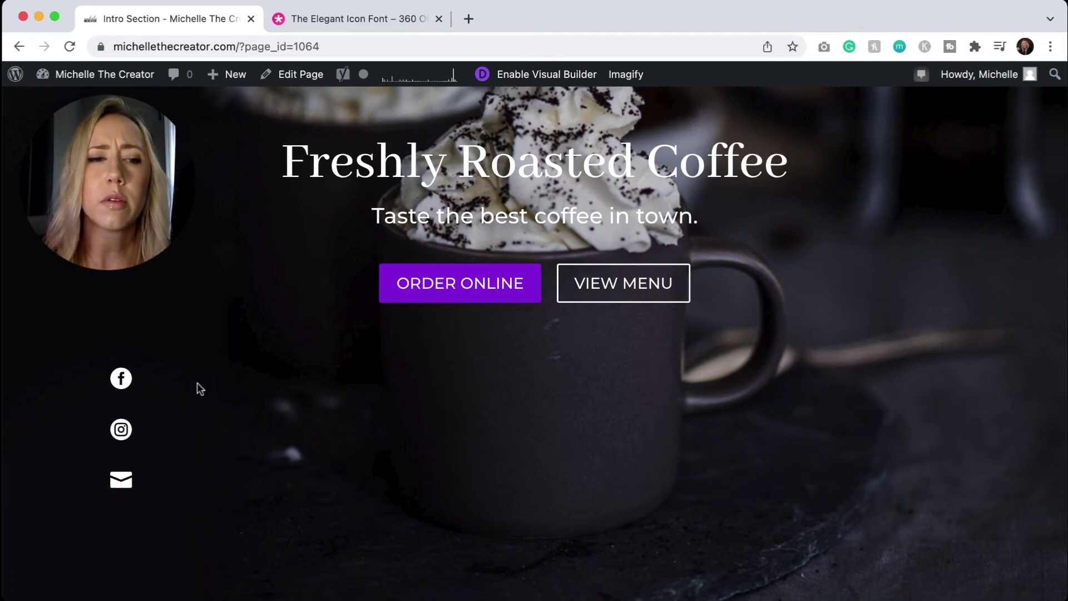
right_click(154, 381)
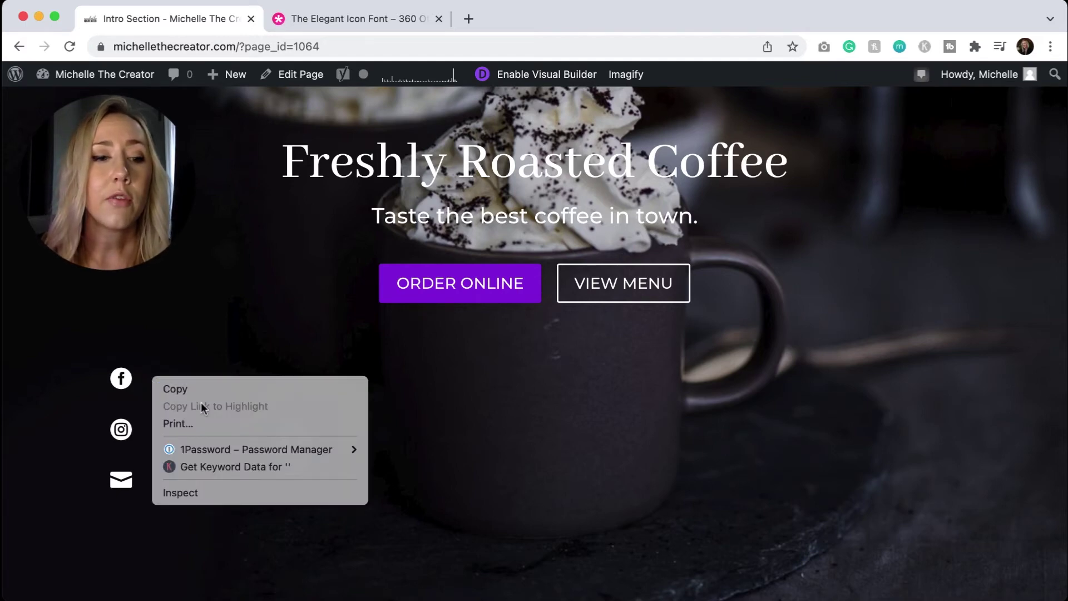
left_click(202, 493)
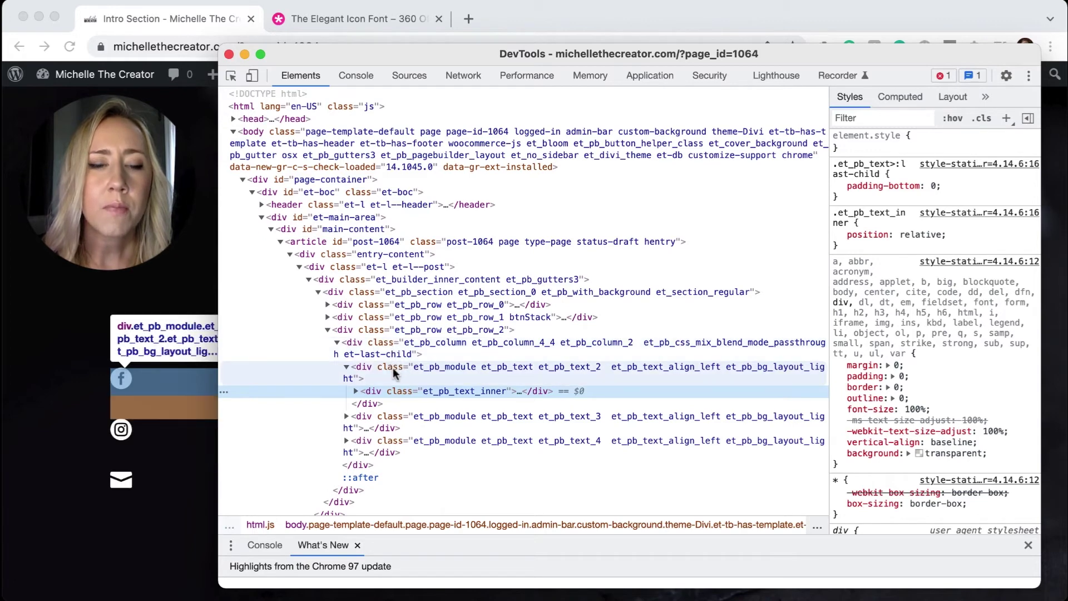
left_click(473, 369)
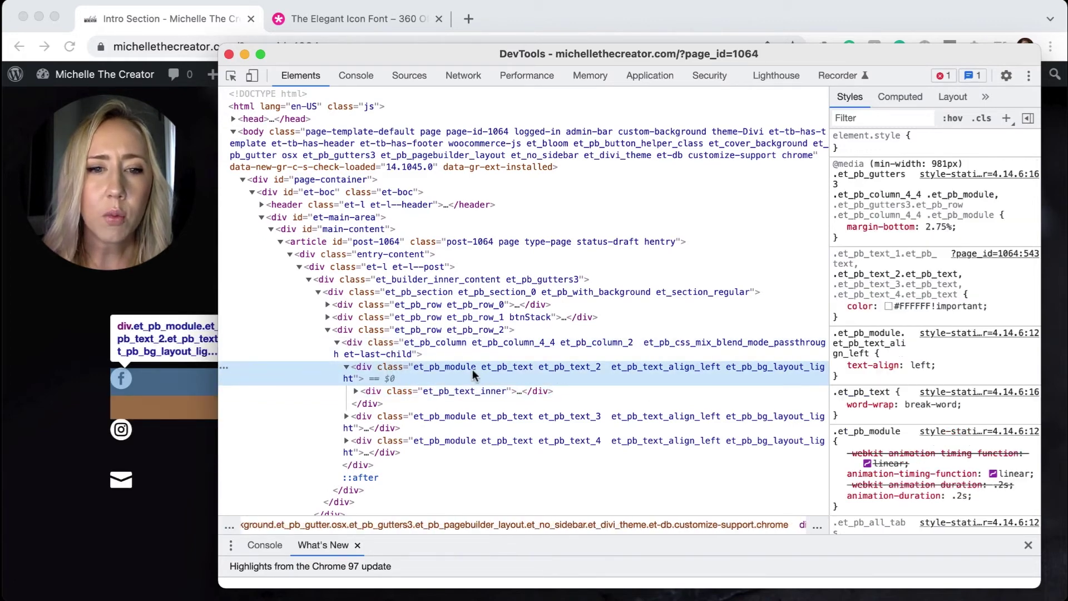
key("Left")
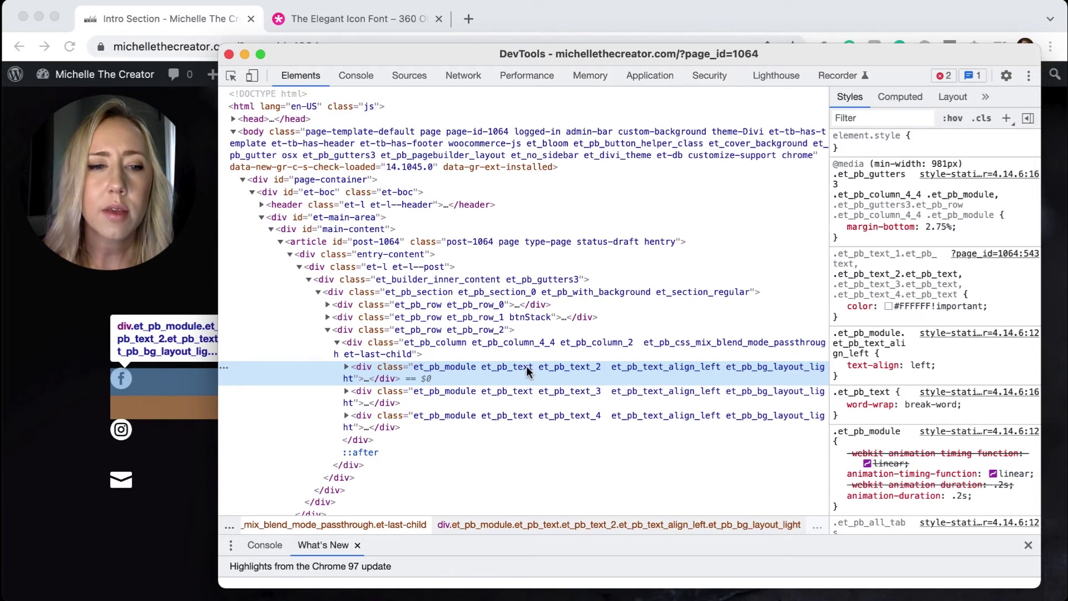
key("super+alt+i")
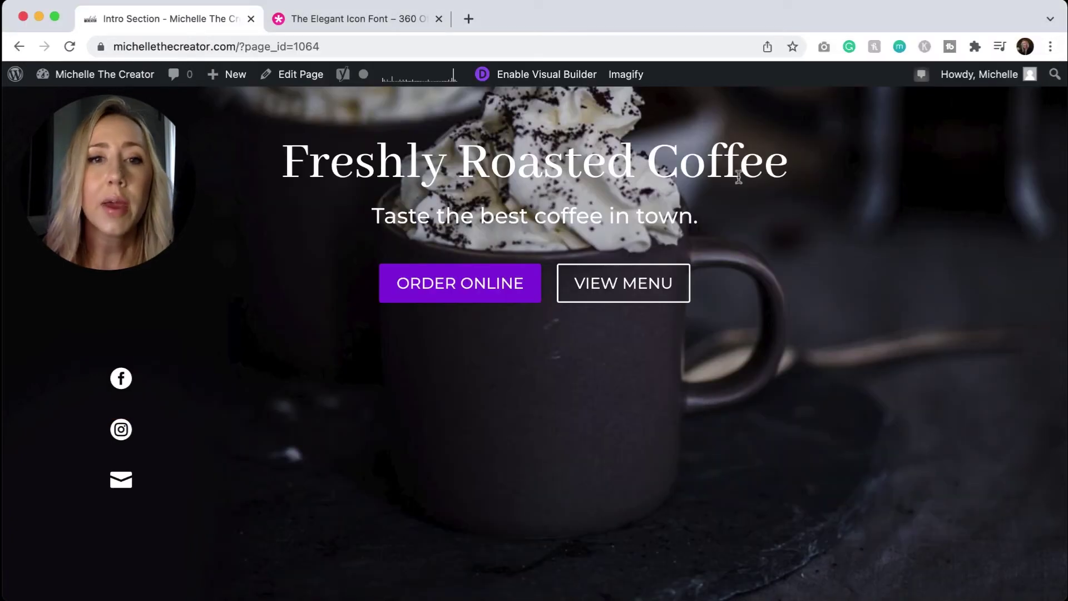
Step: Re-enable the Visual Builder and open Page Settings on the Advanced tab, saving the page
left_click(551, 79)
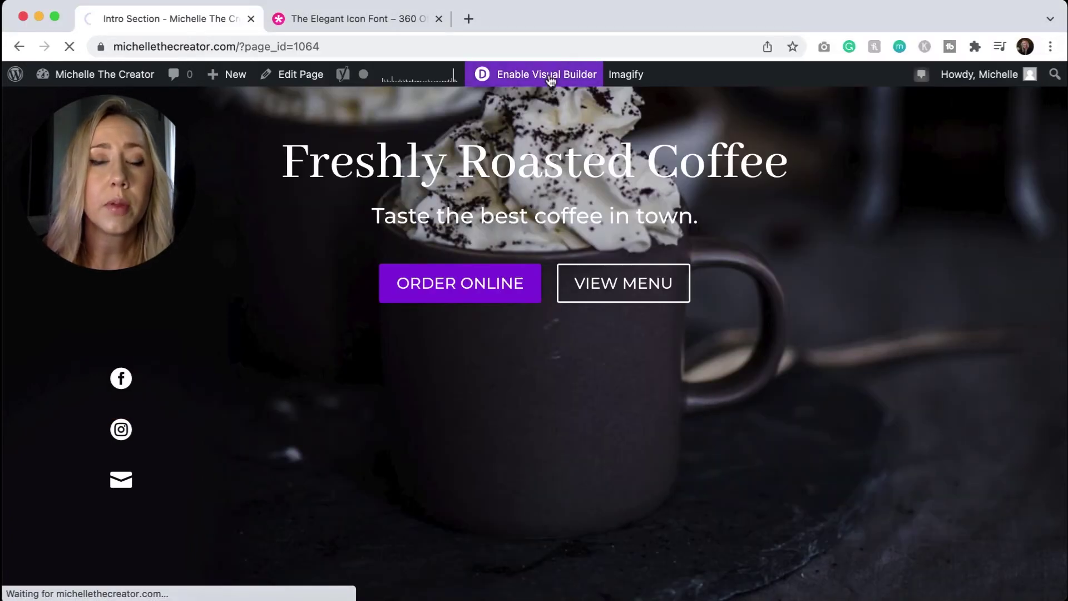
scroll(884, 345, "down", 4)
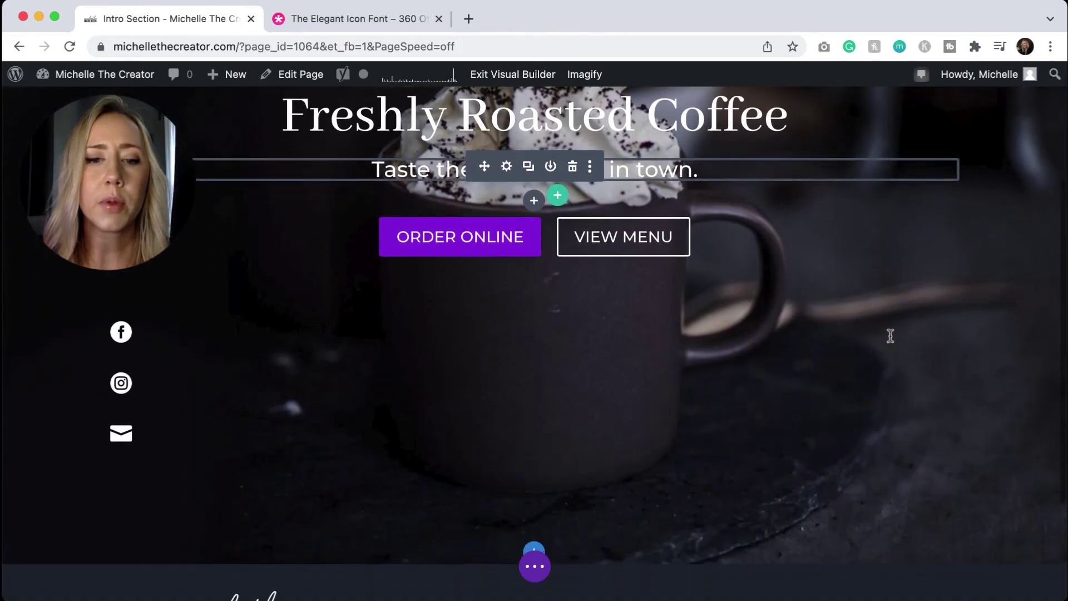
left_click(535, 577)
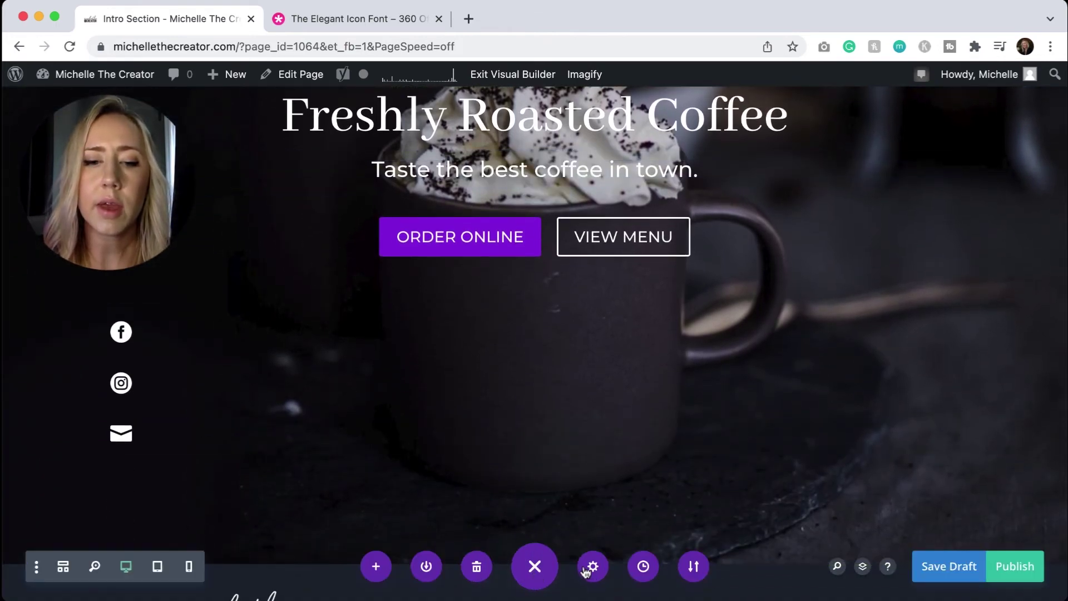
left_click(591, 567)
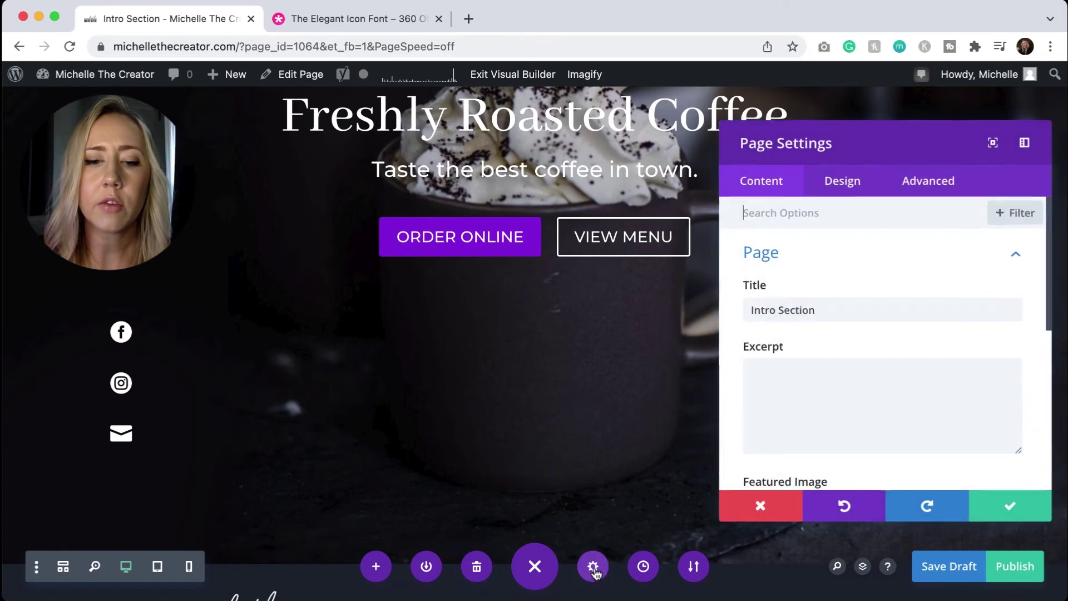
left_click(936, 193)
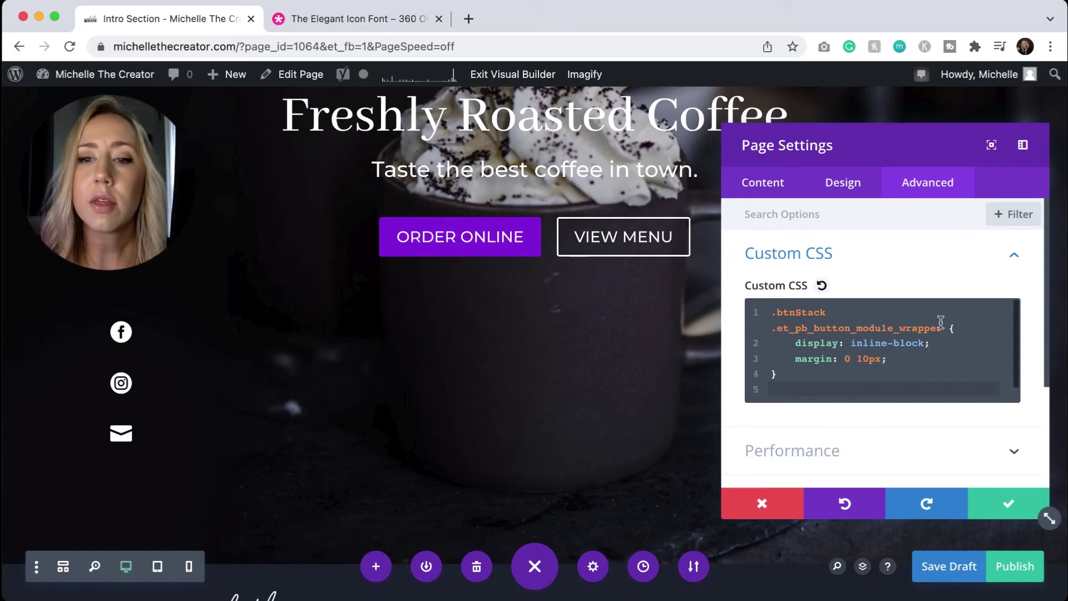
key("super+s")
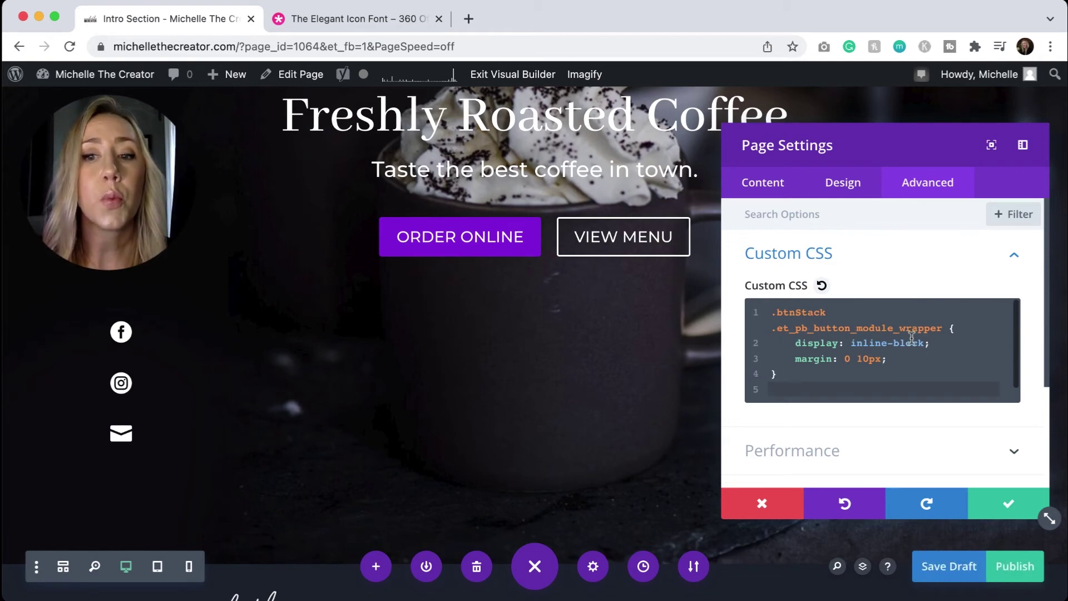
Step: Duplicate the .btnStack rule as .textStack .et_pb_text (inline-block, margin 0 10px) and save
left_click(818, 375)
key("Return")
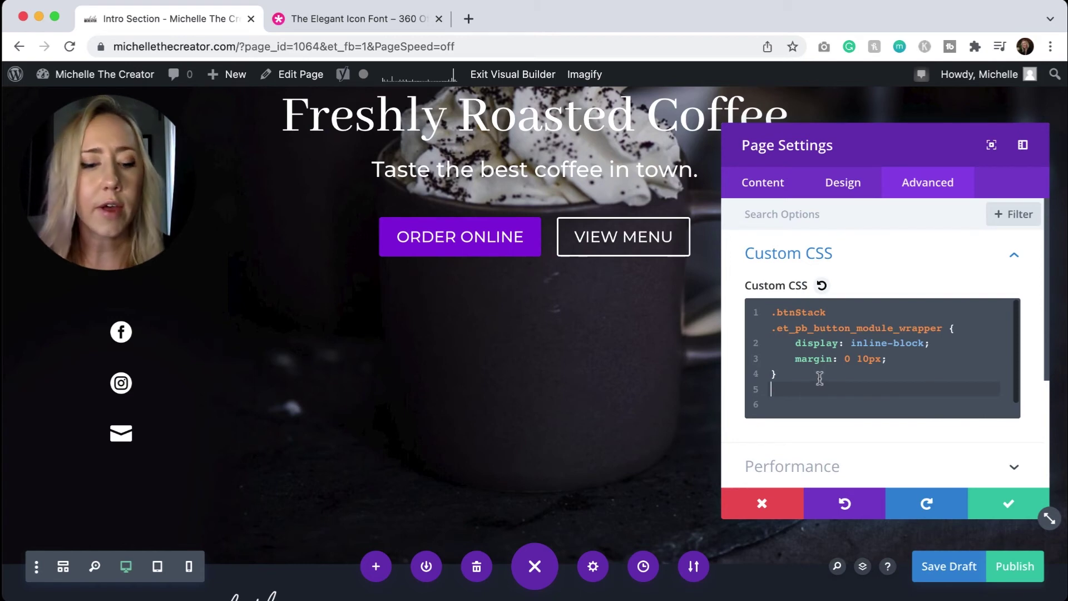
type(".btnStack .et_pb_button_module_wrapper {     display: inline-block;     margin: 0 10px; }")
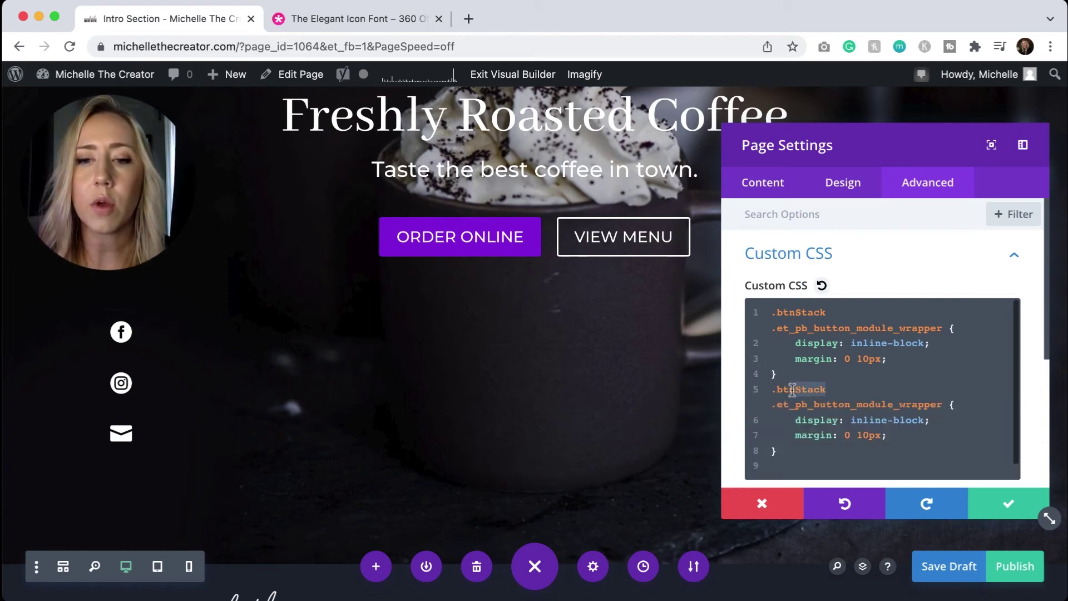
left_click(812, 391)
left_click(780, 390)
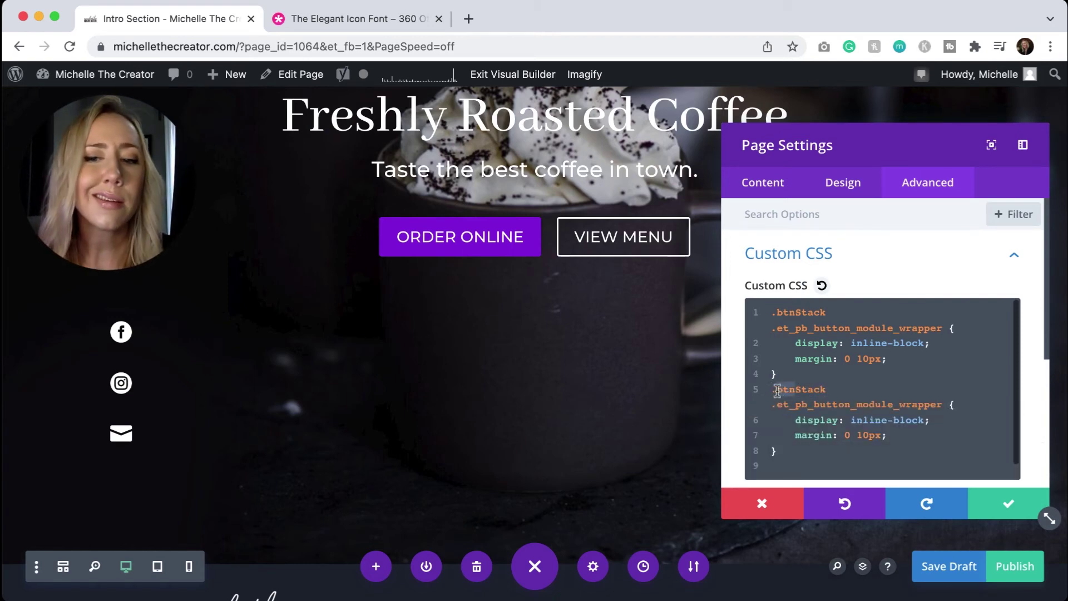
type("text")
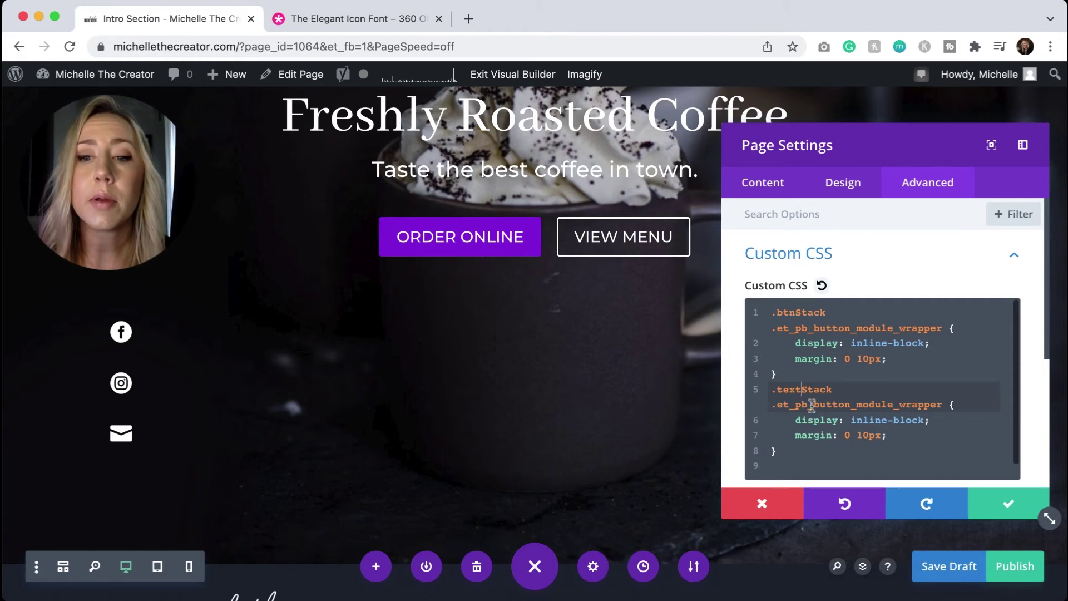
left_click_drag(814, 404, 940, 404)
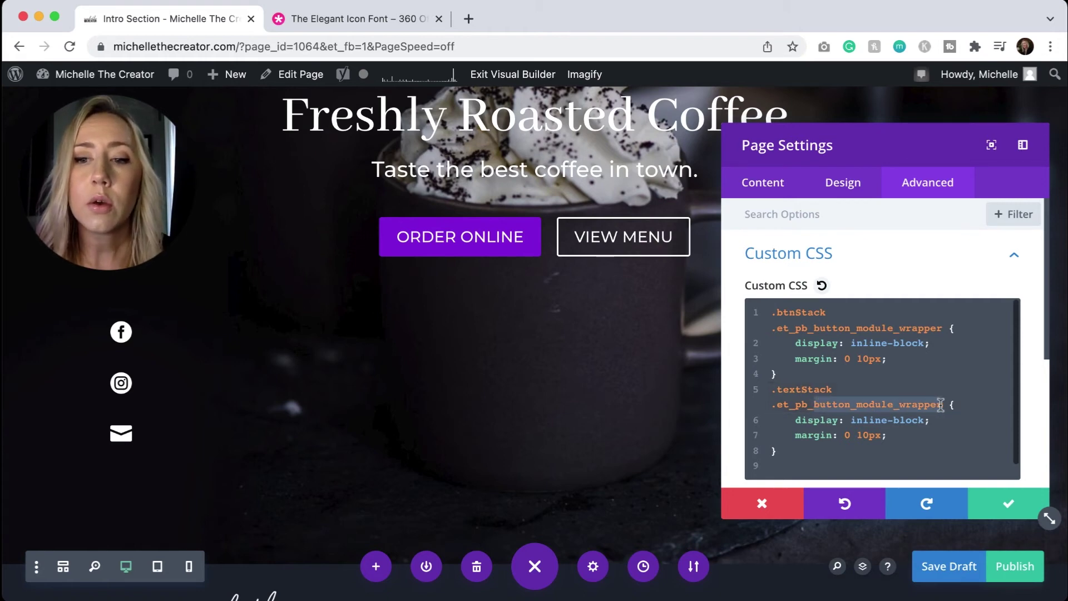
type("text")
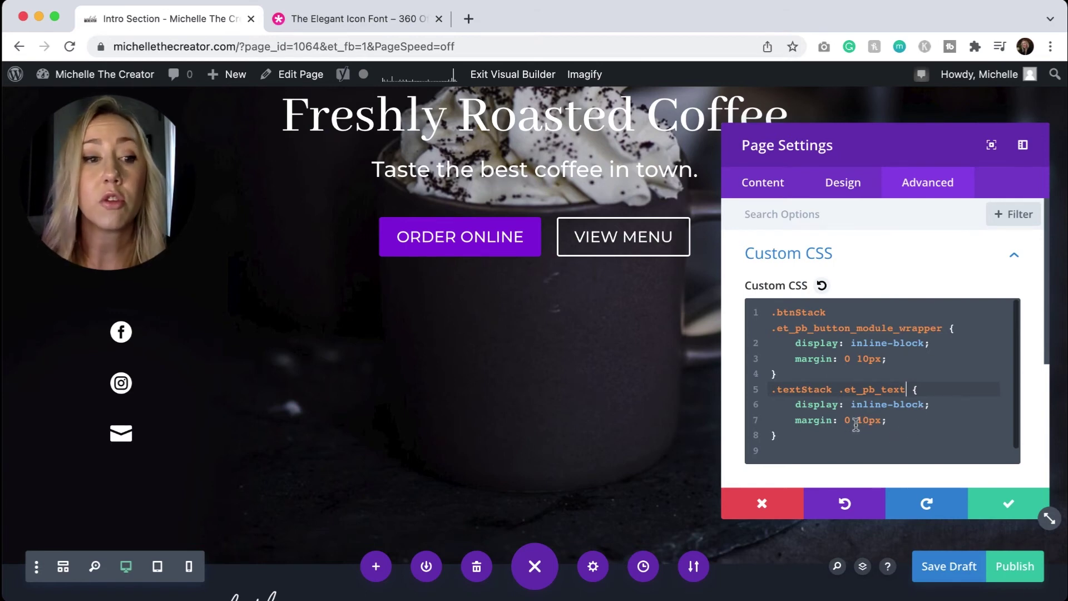
left_click(1009, 506)
Step: Enter textStack as the social-icons row's CSS Class under Advanced > CSS ID & Classes
mouse_move(231, 369)
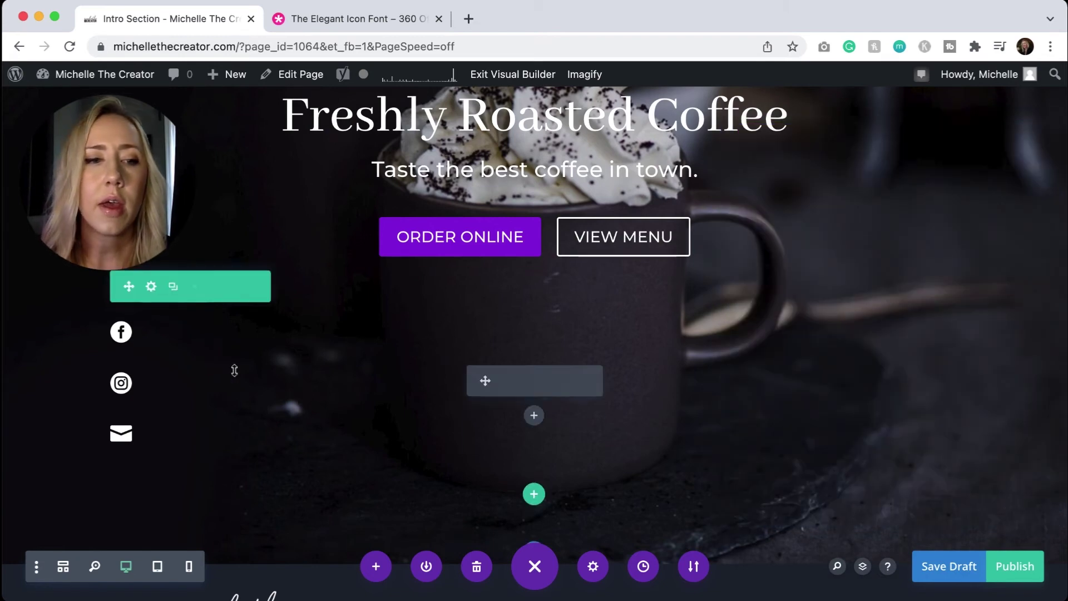
left_click(152, 289)
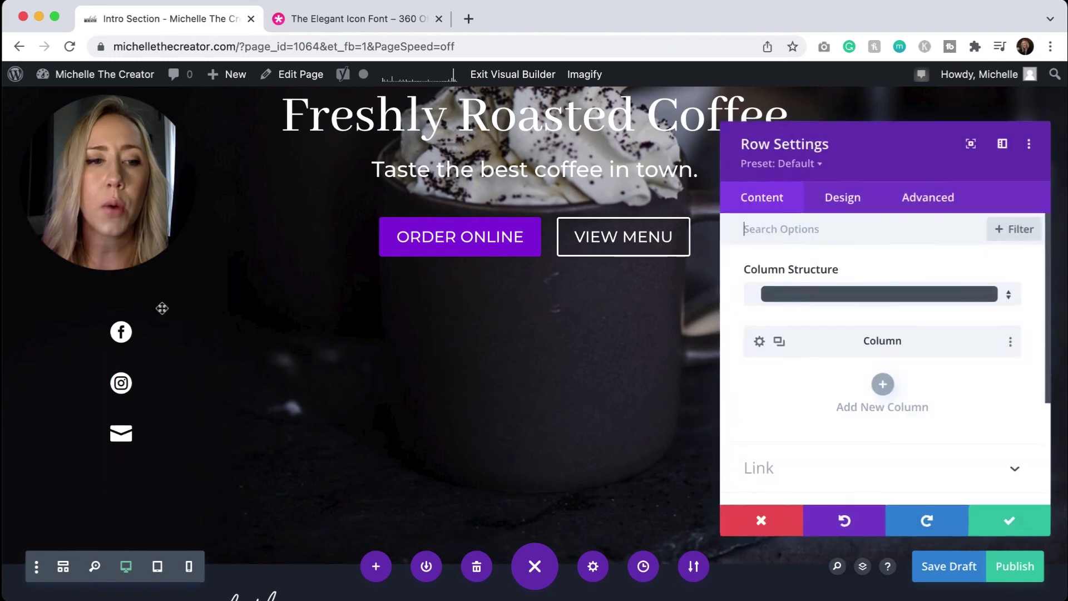
left_click(927, 198)
scroll(975, 225, "up", 2)
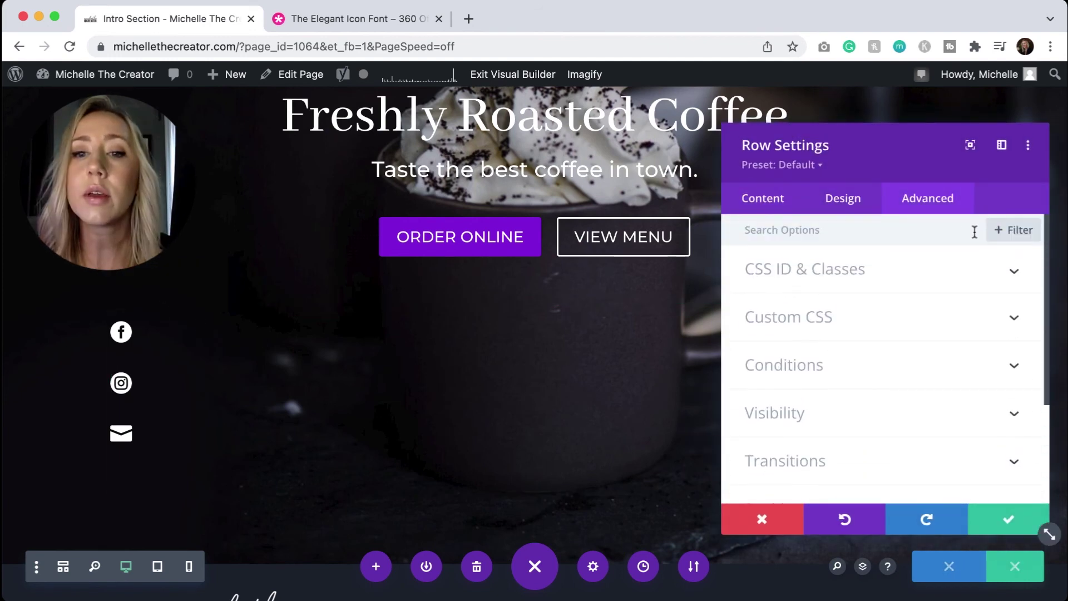
left_click(890, 281)
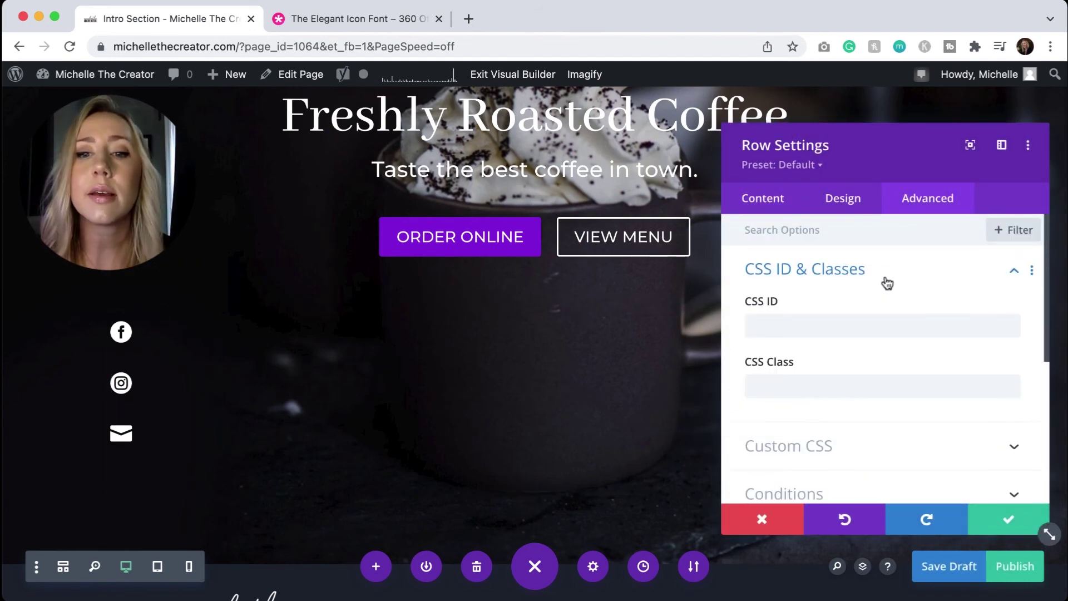
left_click(810, 380)
type("te")
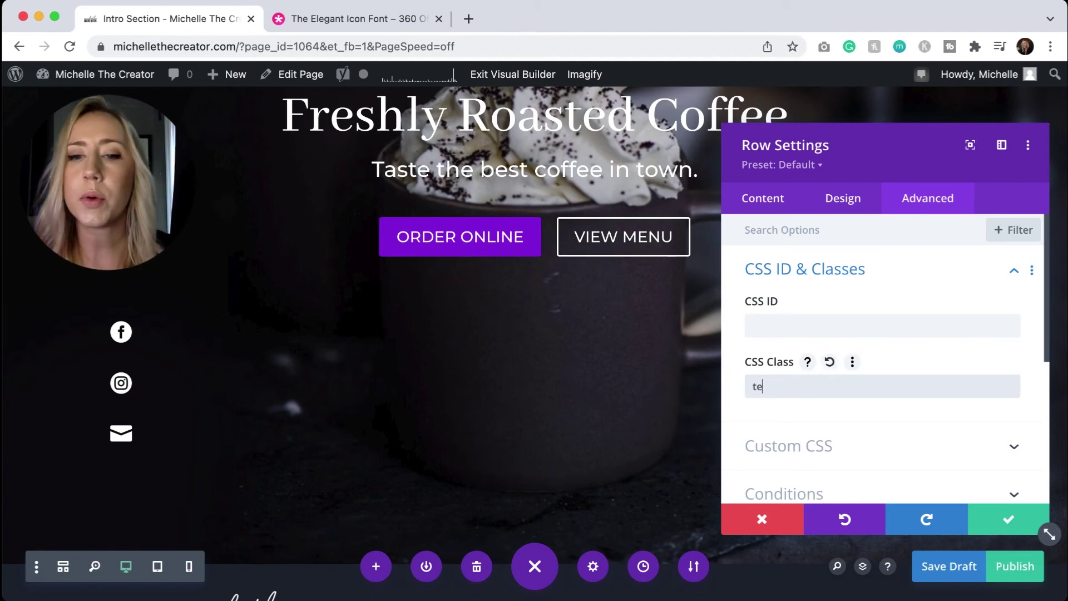
type("xtStac")
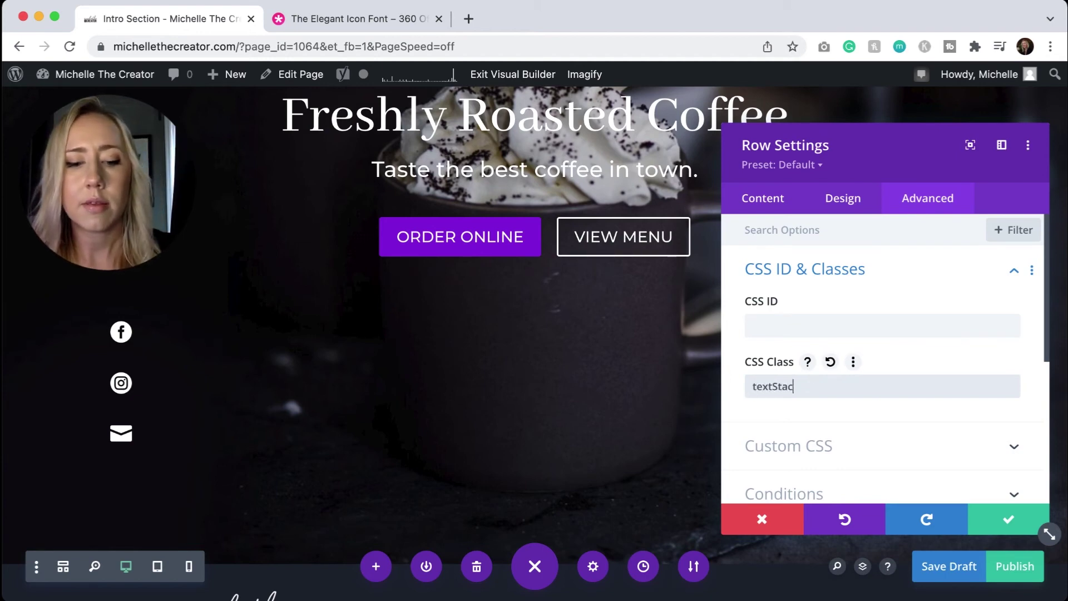
type("k")
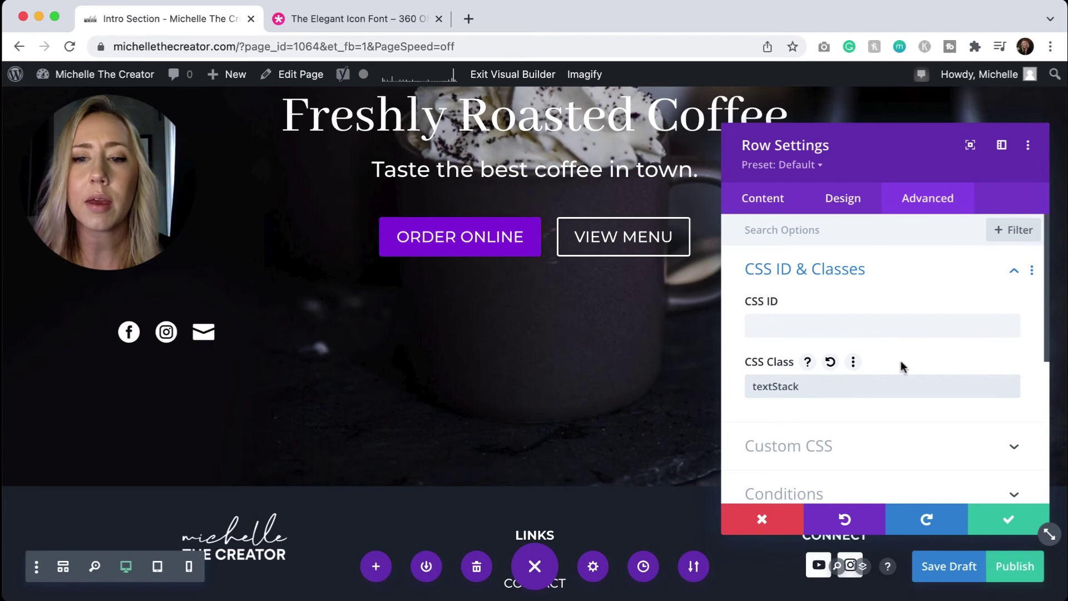
scroll(901, 365, "down", 2)
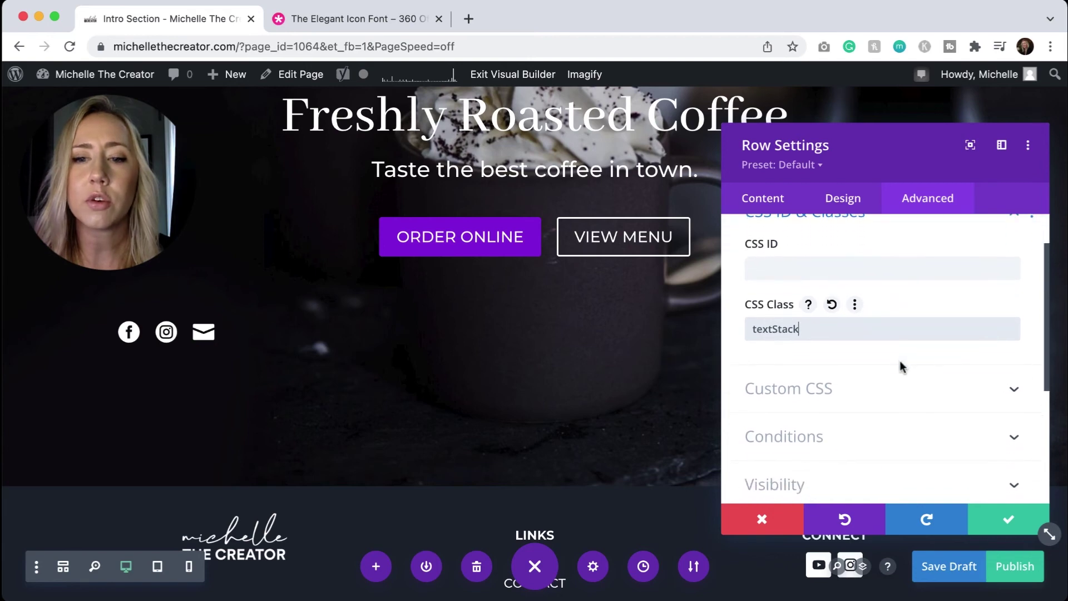
Step: Add text-align: center !important; to the row's Main Element custom CSS and save
left_click(837, 398)
left_click(824, 424)
type("text-align: center !important;")
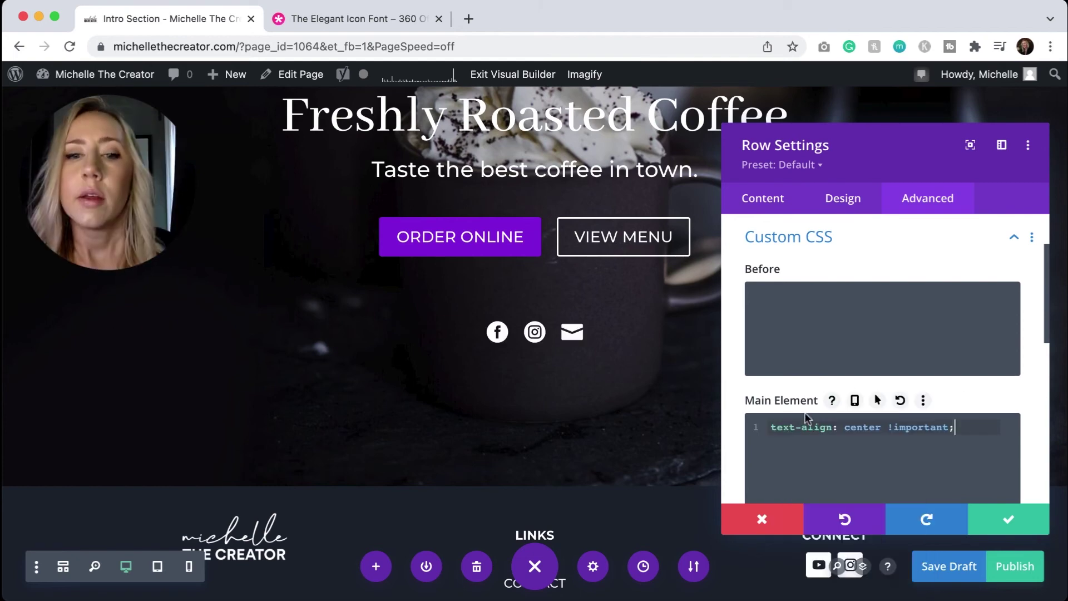
left_click(1009, 523)
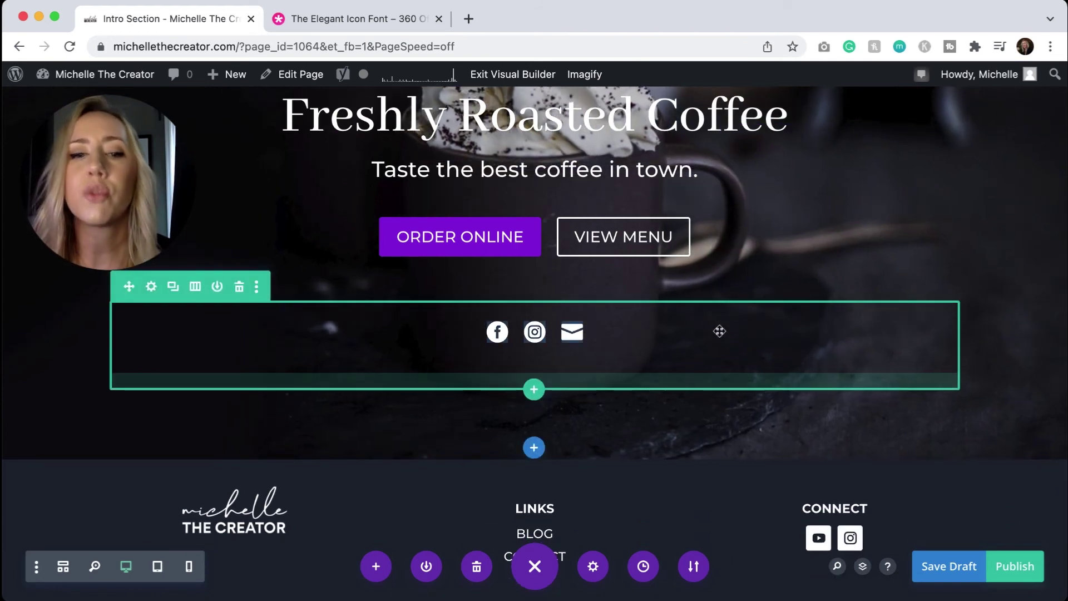
Step: Save the page as a draft
mouse_move(514, 333)
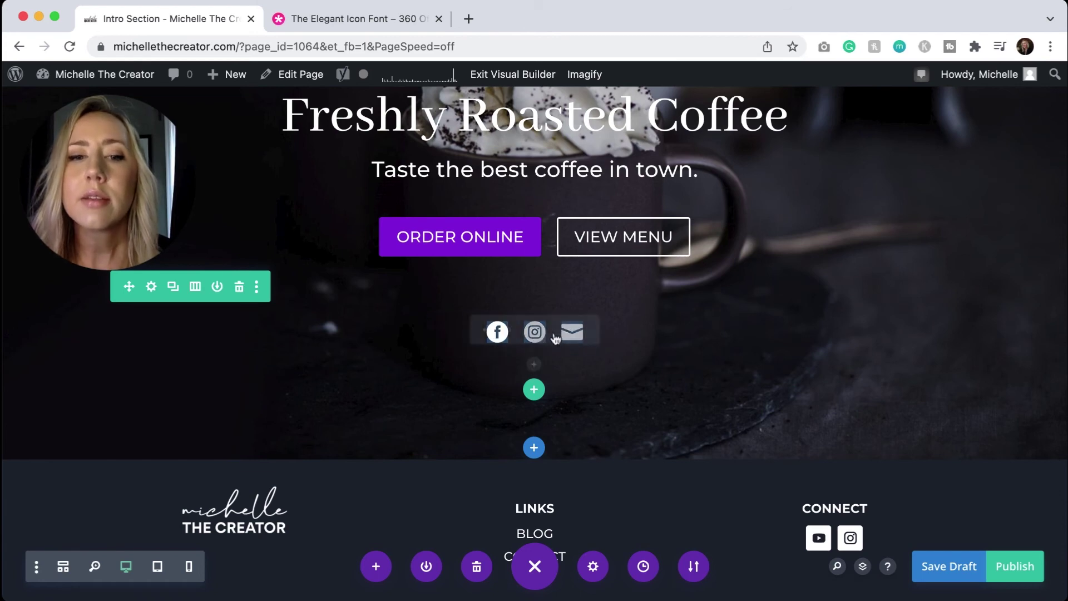
left_click(493, 334)
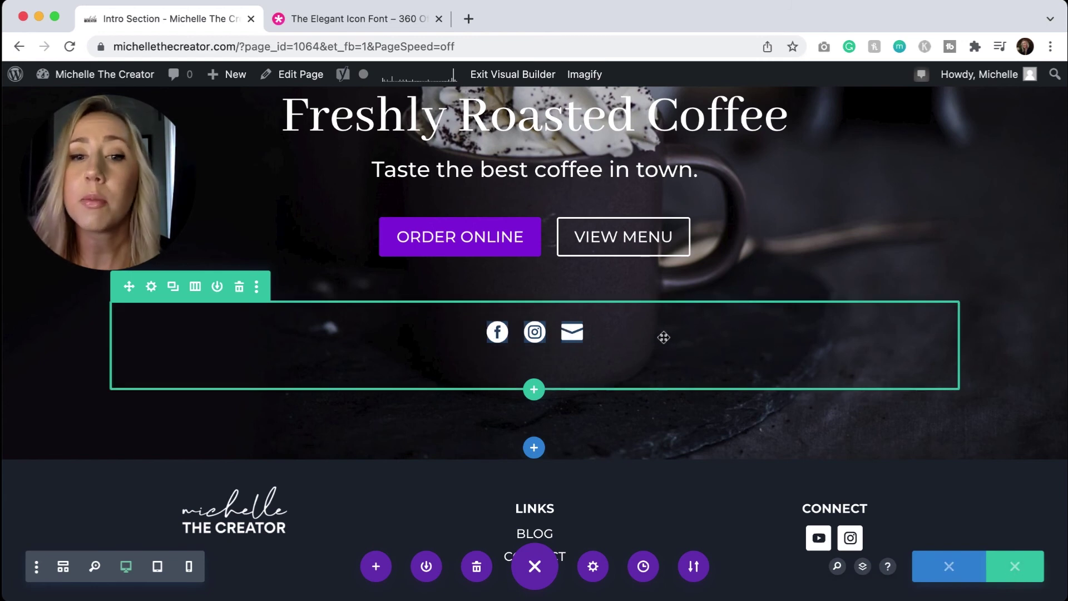
scroll(612, 345, "down", 1)
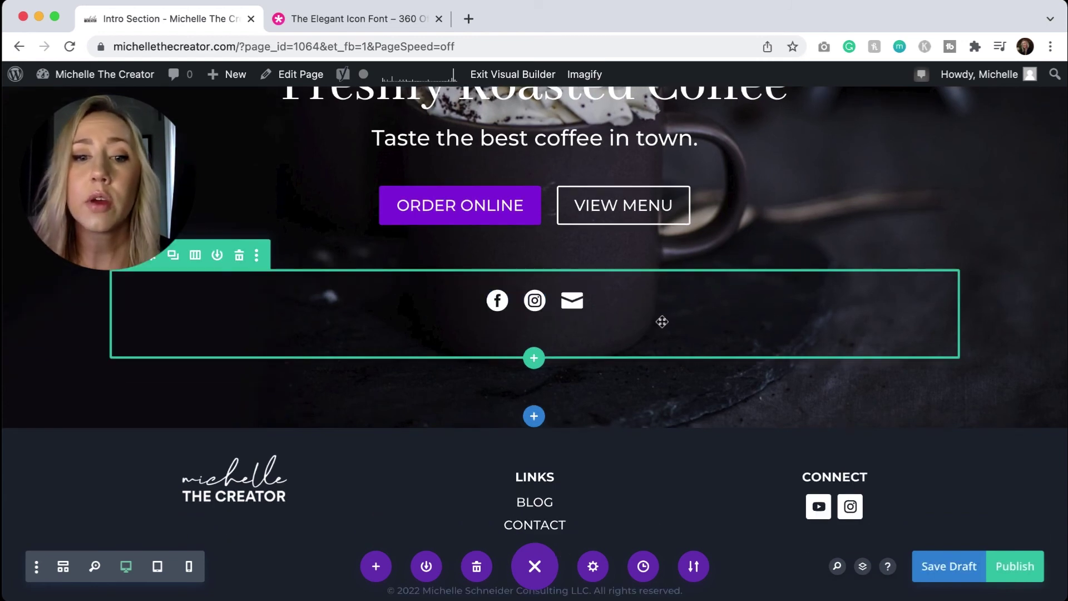
Step: In Layers, expand Intro Section > third Row > Column and open the first Text module's settings
left_click(863, 568)
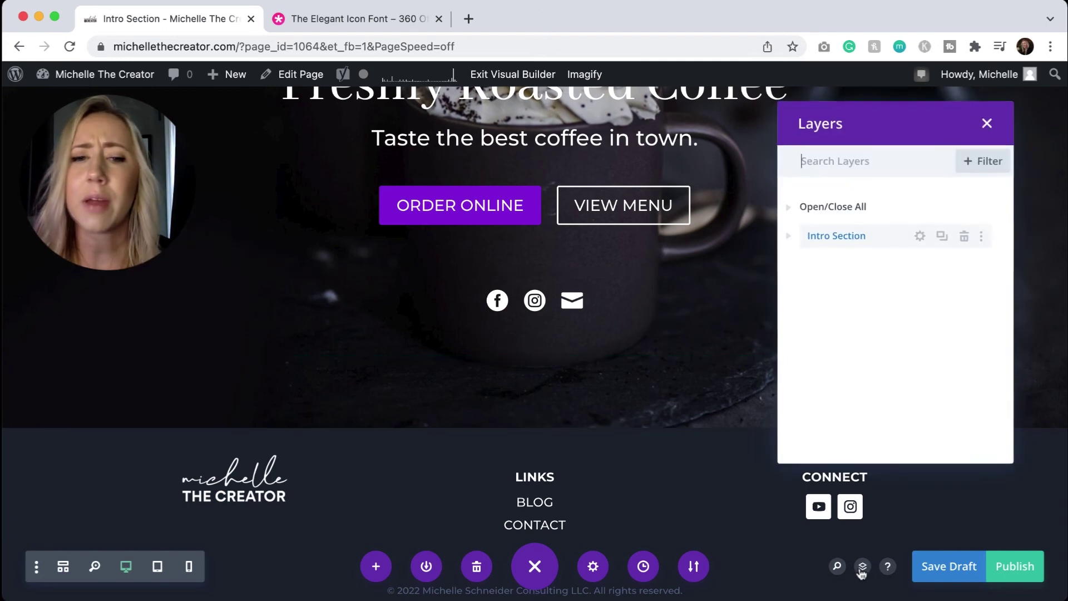
left_click(790, 241)
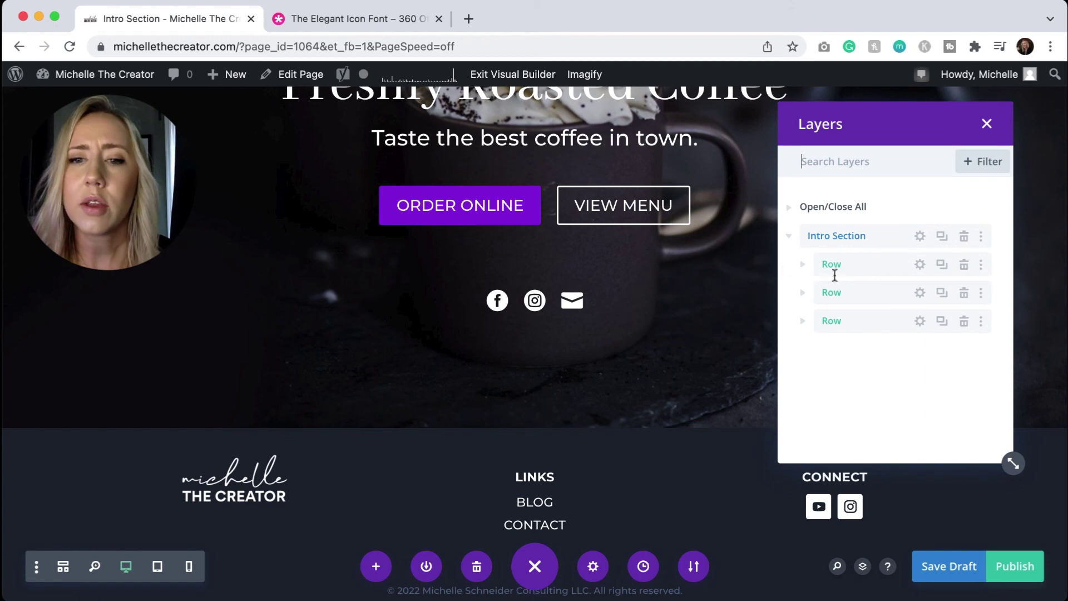
left_click(803, 321)
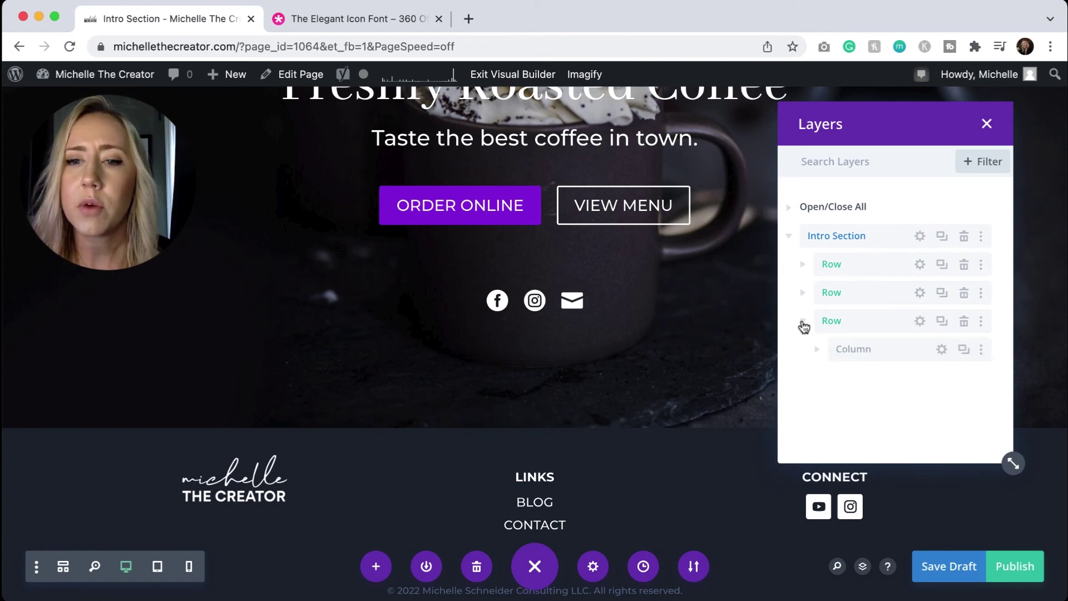
left_click(817, 350)
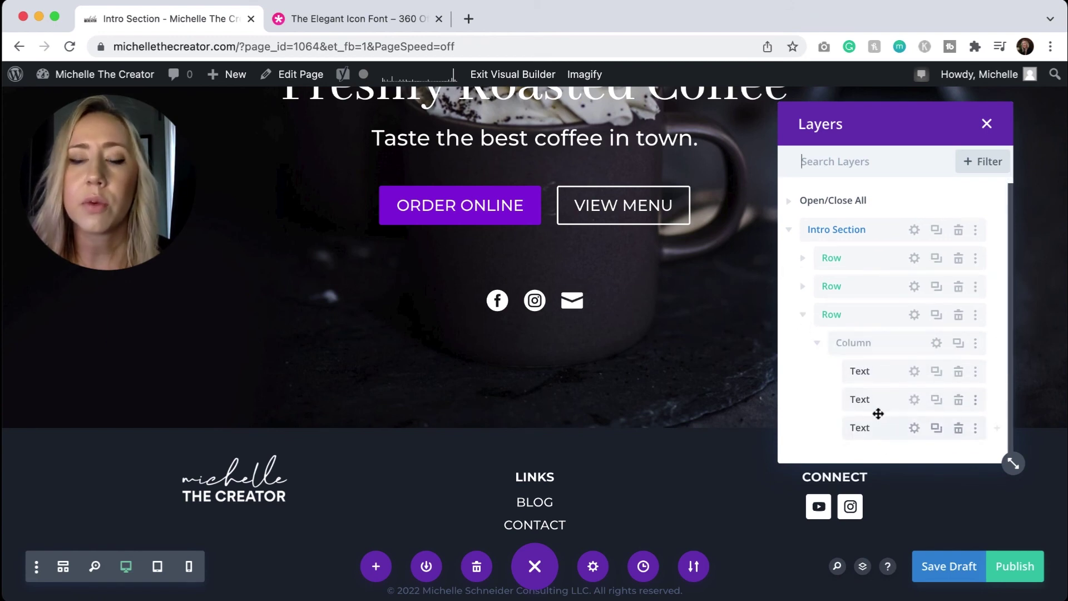
left_click(912, 377)
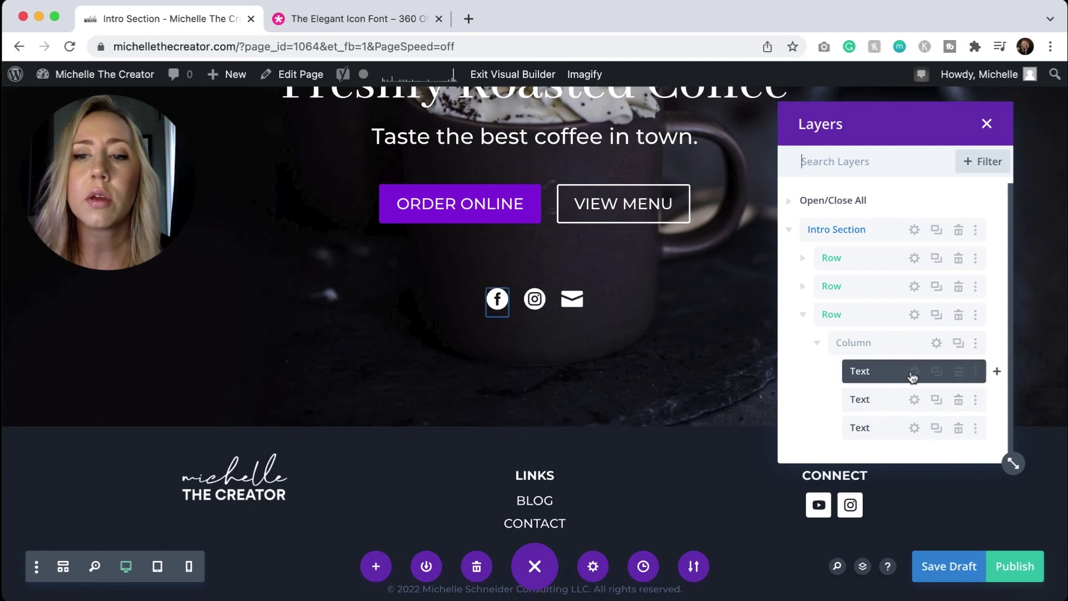
left_click(915, 371)
Step: Set the module's Admin Label to 'facebook', save, and close the settings panels
scroll(896, 382, "down", 3)
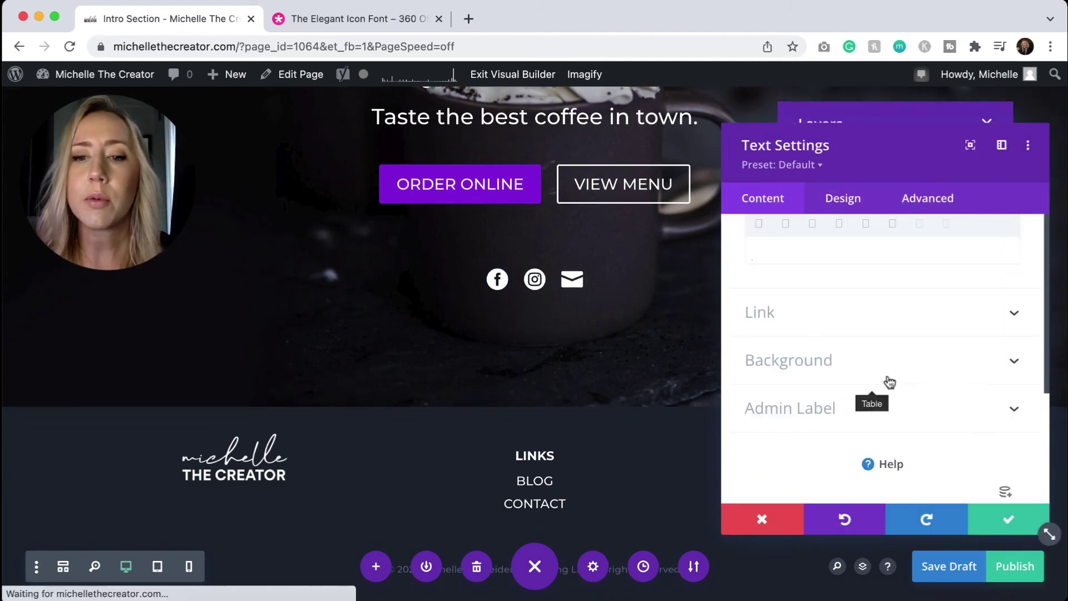
left_click(828, 409)
left_click(815, 394)
type("f")
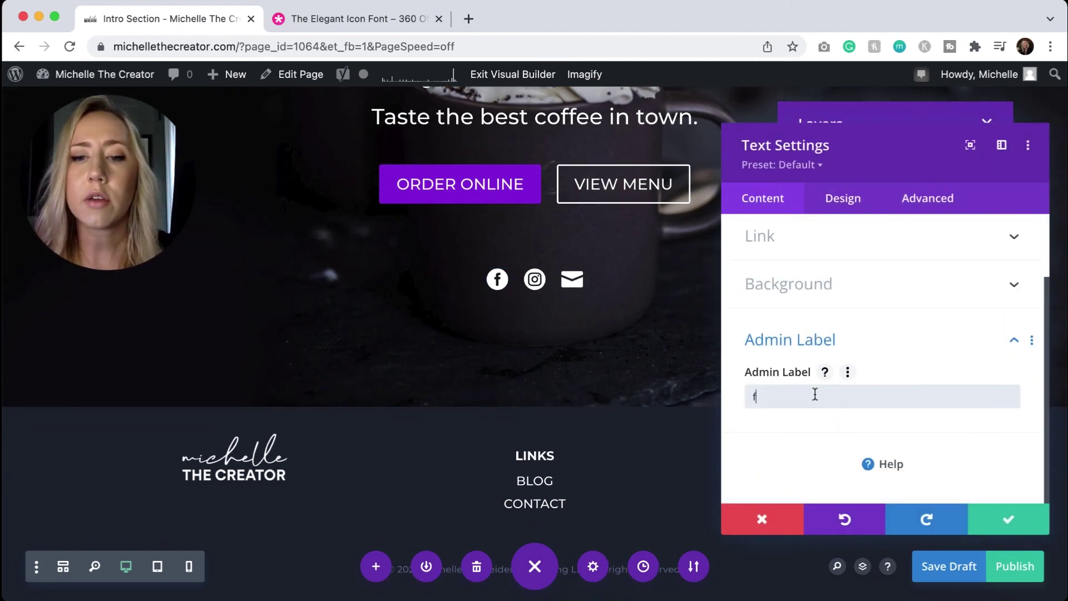
type("acebook")
left_click(1008, 519)
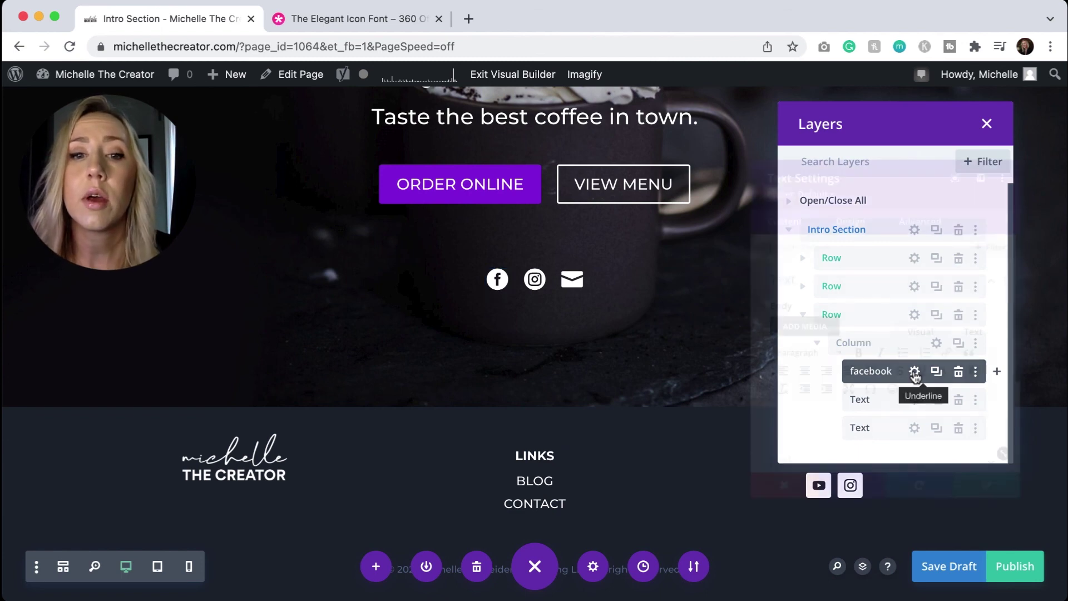
left_click(915, 372)
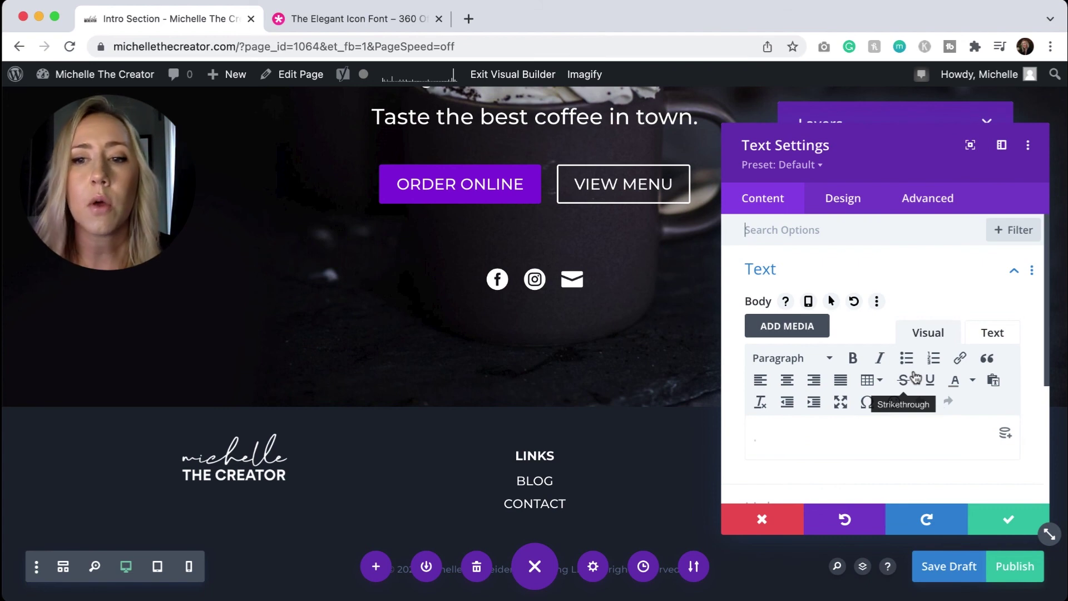
key("Escape")
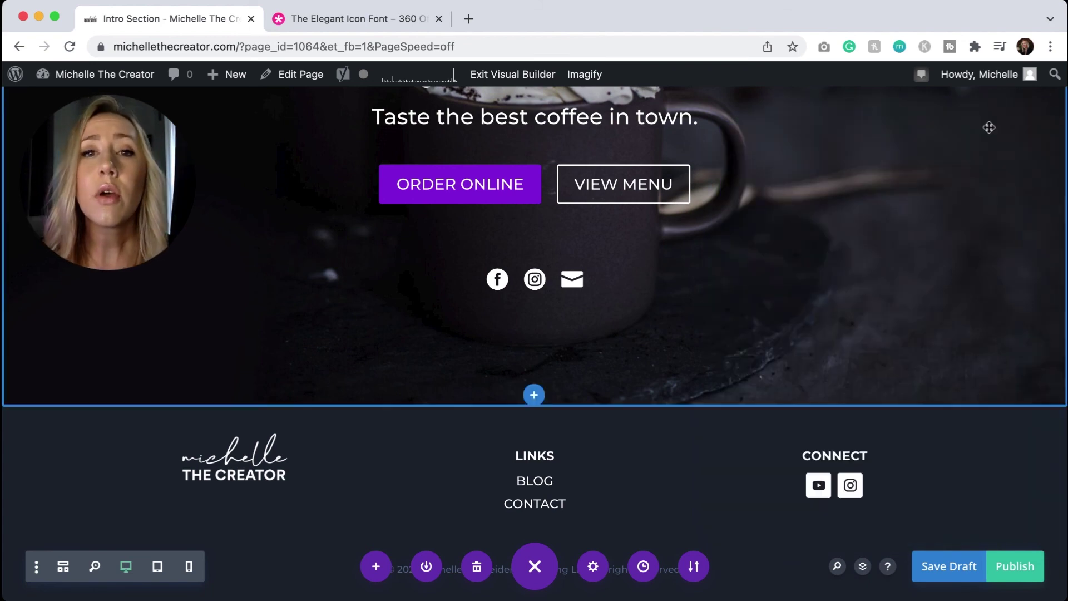